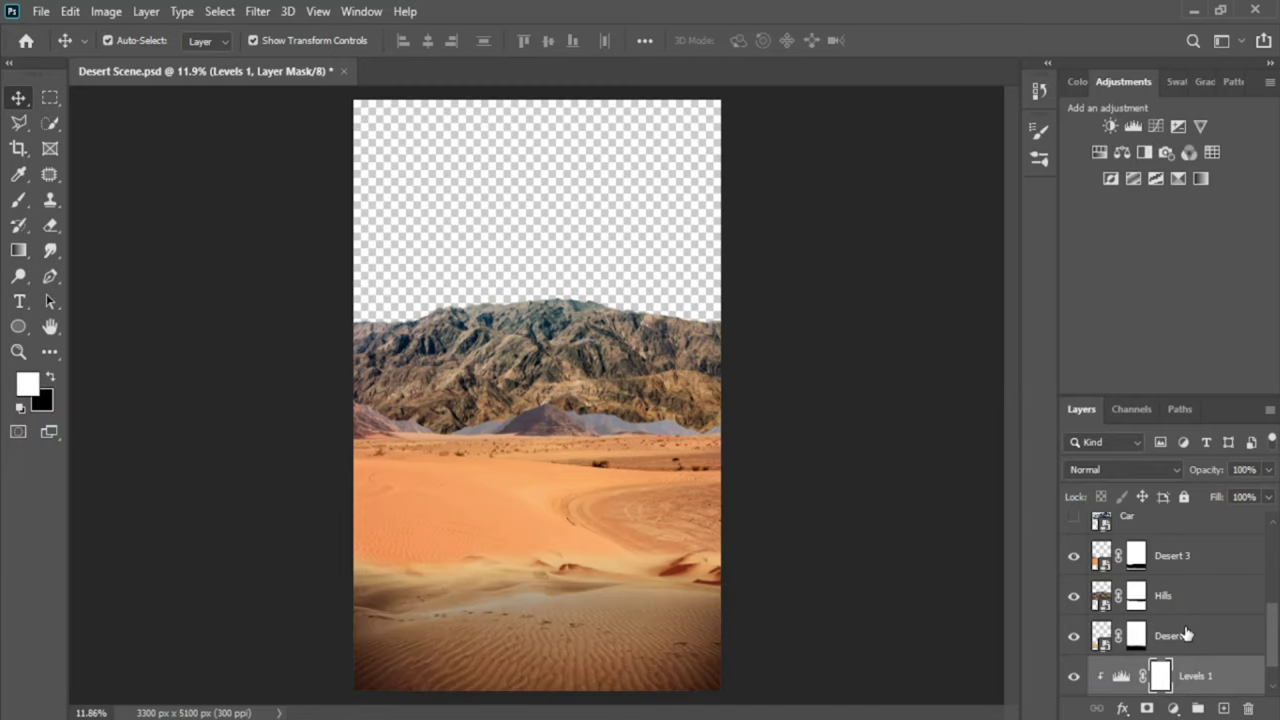
# - Dim Desert 2's output levels and give Desert 3 a clipped Levels matching the sand
pyautogui.moveTo(997, 480); pyautogui.dragTo(959, 481)
pyautogui.click(881, 548)
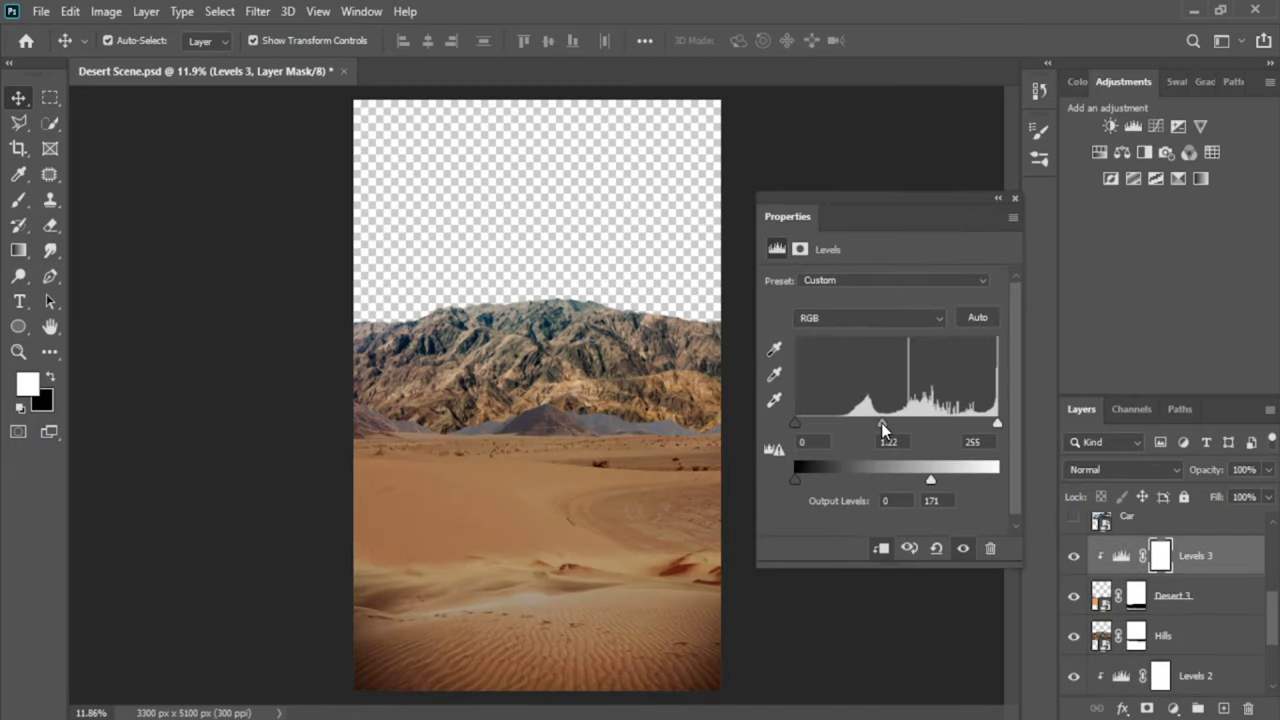
pyautogui.moveTo(795, 423); pyautogui.dragTo(840, 424)
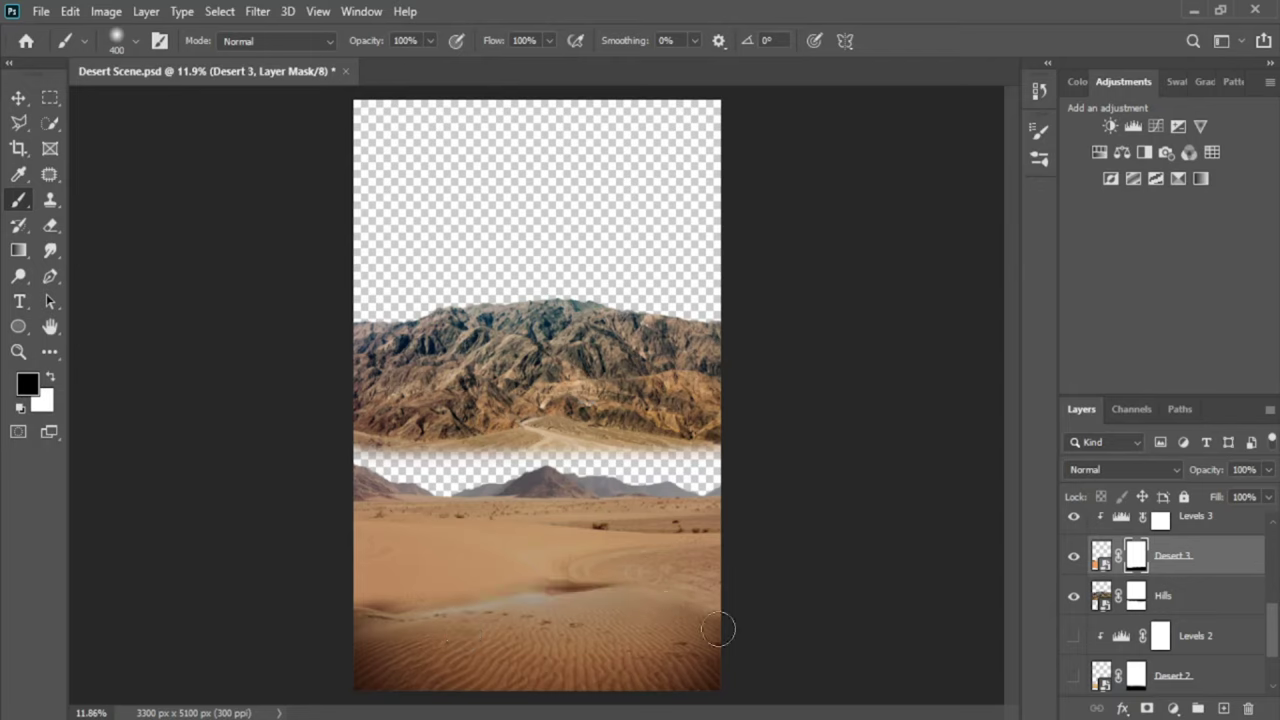
# - Mask out Desert 3's lower edge to reveal the dunes beneath
pyautogui.moveTo(360, 597); pyautogui.dragTo(650, 597)
pyautogui.press('x')
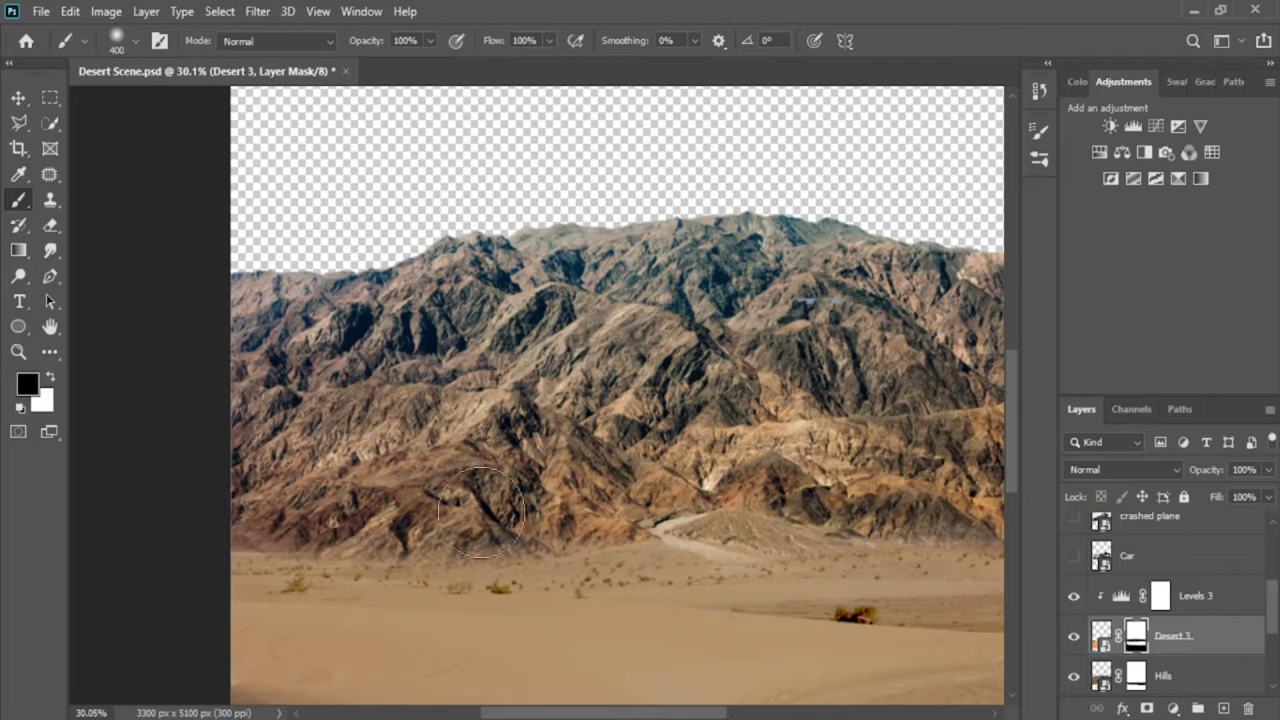
pyautogui.scroll(2, 497, 562)
pyautogui.press('x')
pyautogui.hscroll(3, 733, 566)
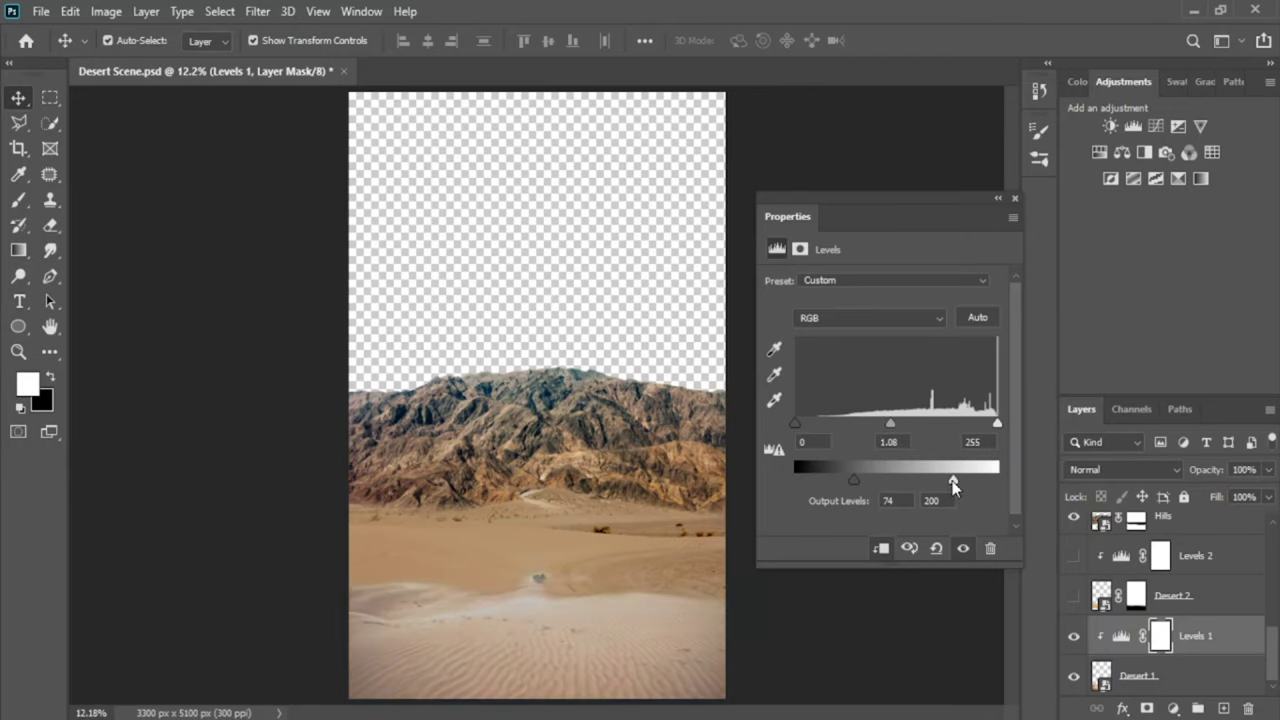
# - Brighten Desert 1's Levels midtones, then duplicate it with its Levels and move the copy higher
pyautogui.moveTo(914, 423); pyautogui.dragTo(886, 424)
pyautogui.click(1015, 198)
pyautogui.keyDown('shift'); pyautogui.click(1140, 676); pyautogui.keyUp('shift')
pyautogui.moveTo(729, 696)
pyautogui.mouseDown()
pyautogui.moveTo(729, 651)
pyautogui.moveTo(350, 600)
pyautogui.mouseUp()
# - Paint the copy's mask to hide the seam at the bottom of the dunes
pyautogui.press('x')
pyautogui.press('x')
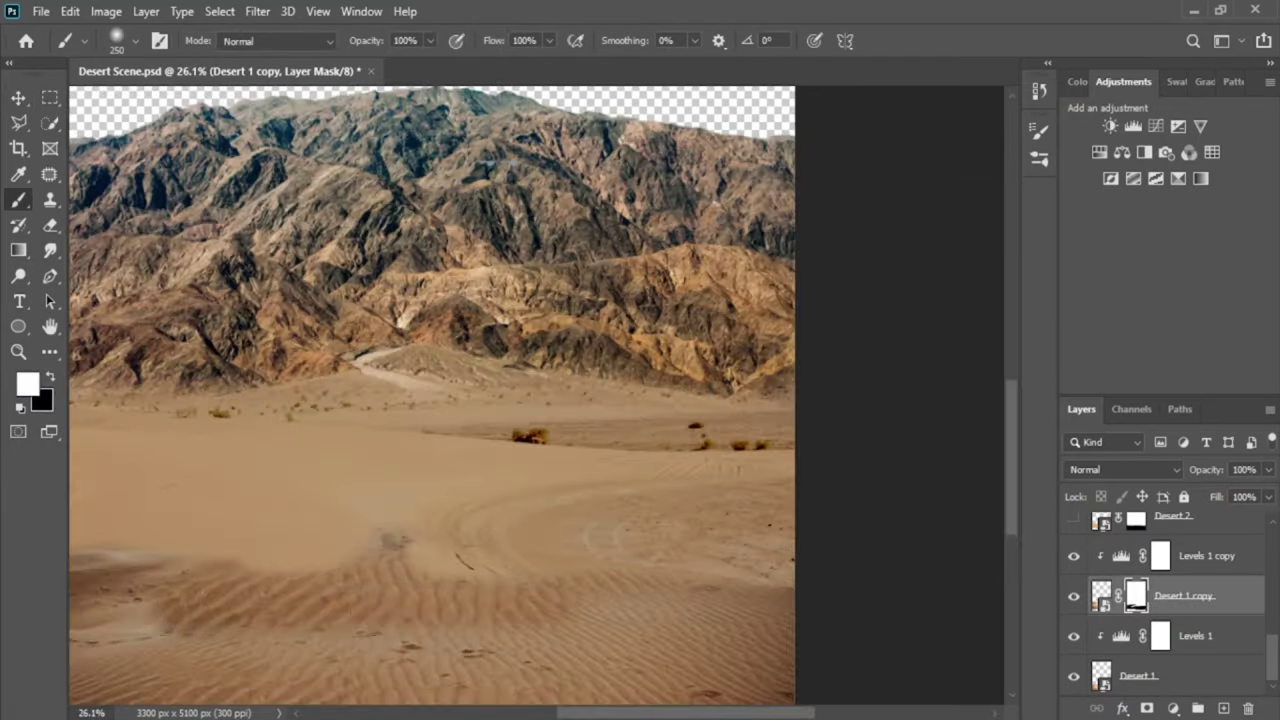
pyautogui.scroll(3, 700, 600)
pyautogui.press(']')
pyautogui.moveTo(837, 597); pyautogui.dragTo(240, 600)
pyautogui.press('x')
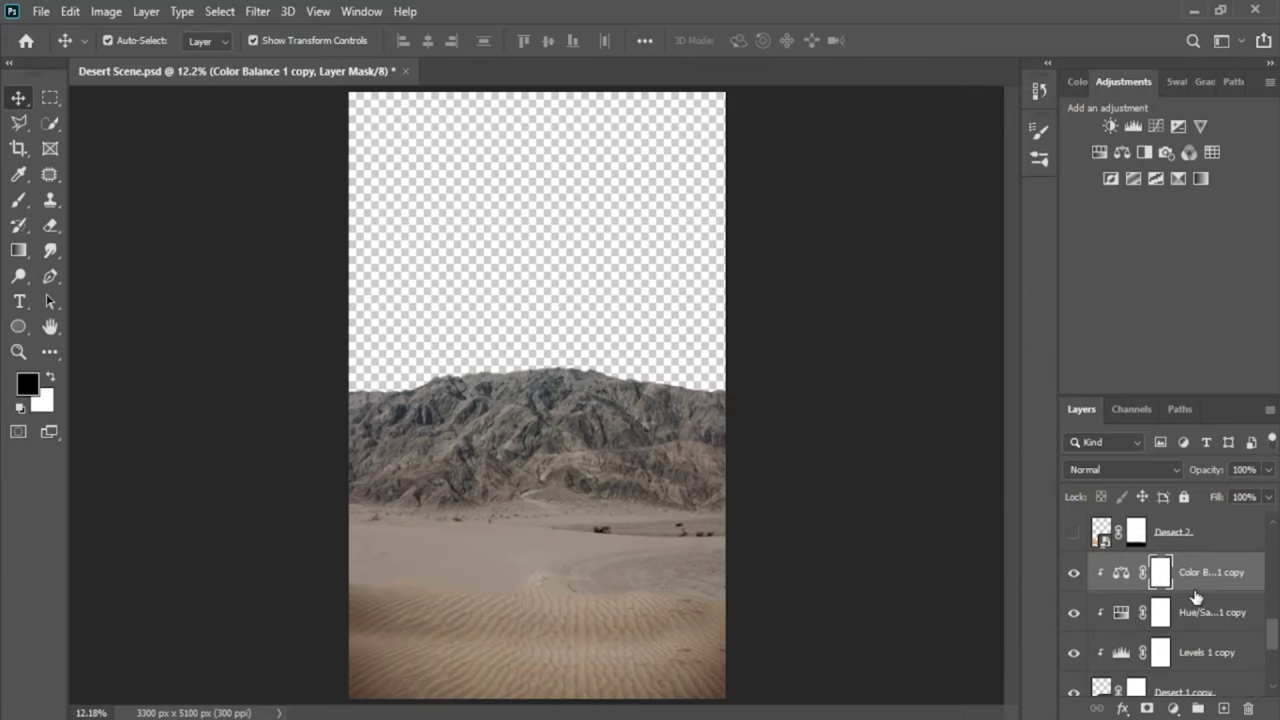
# - Copy the grade adjustments onto the desert layers and shrink Robot 1 onto the mountain top
pyautogui.rightClick(1195, 592)
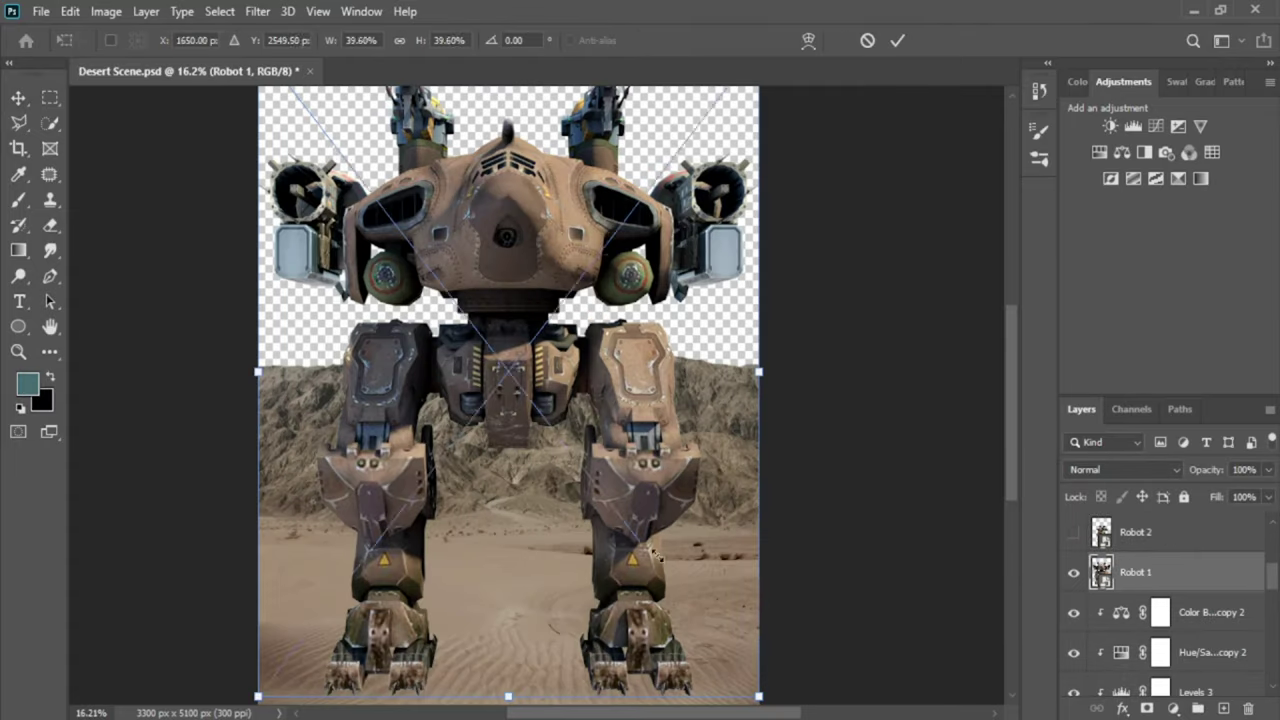
pyautogui.moveTo(759, 697)
pyautogui.mouseDown()
pyautogui.moveTo(600, 463)
pyautogui.moveTo(614, 446)
pyautogui.mouseUp()
pyautogui.scroll(5, 600, 460)
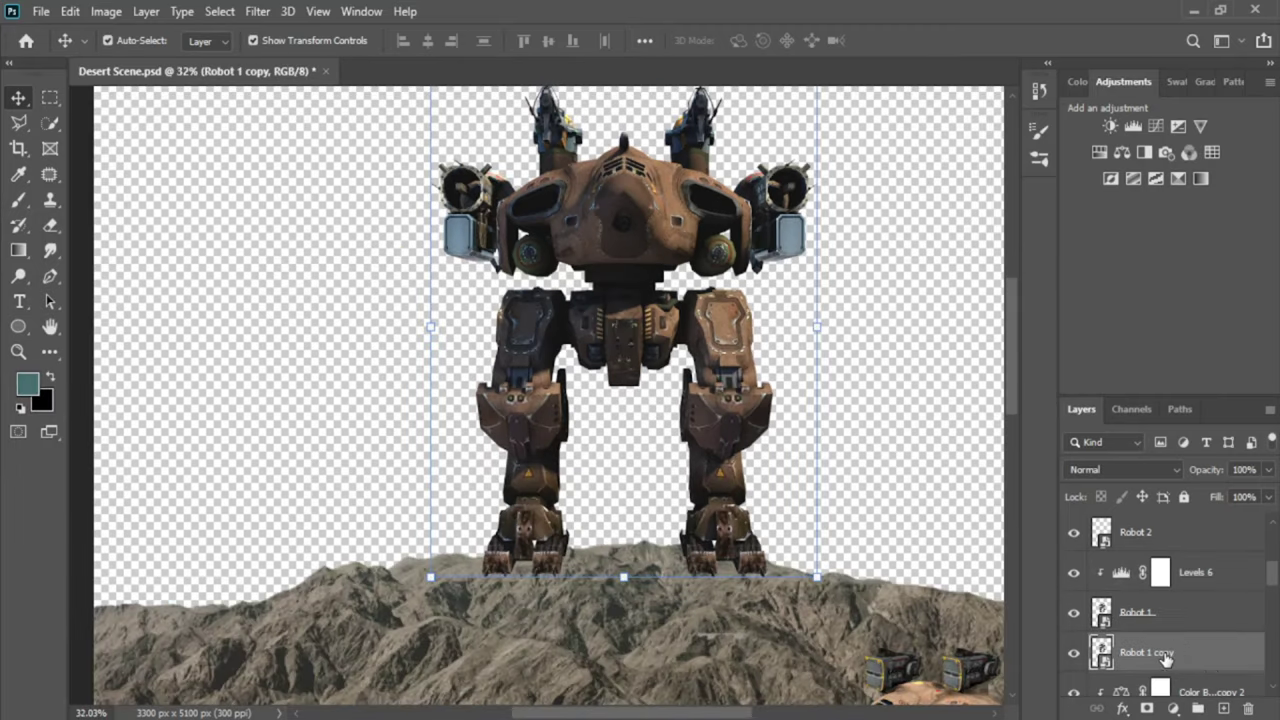
# - Hide the original Robot 1 and turn its copy solid black with a clipped Levels at output 0
pyautogui.click(1074, 612)
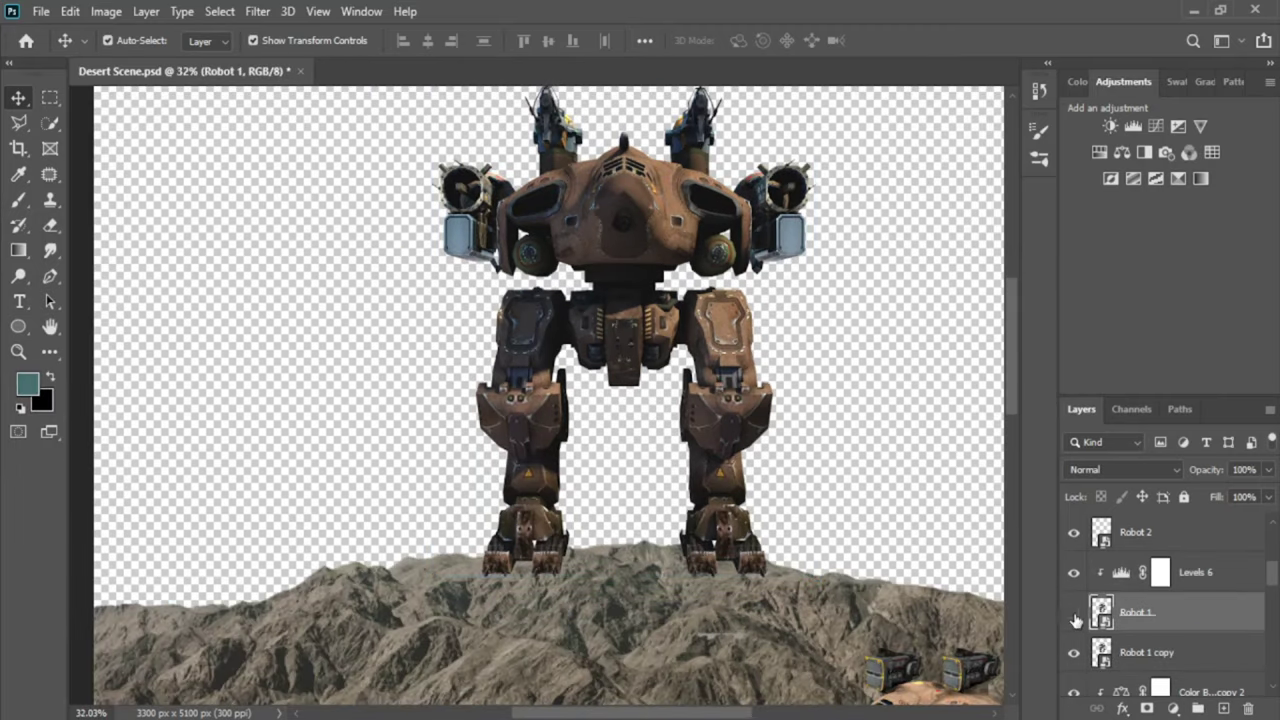
pyautogui.click(1133, 126)
pyautogui.moveTo(993, 520); pyautogui.dragTo(810, 520)
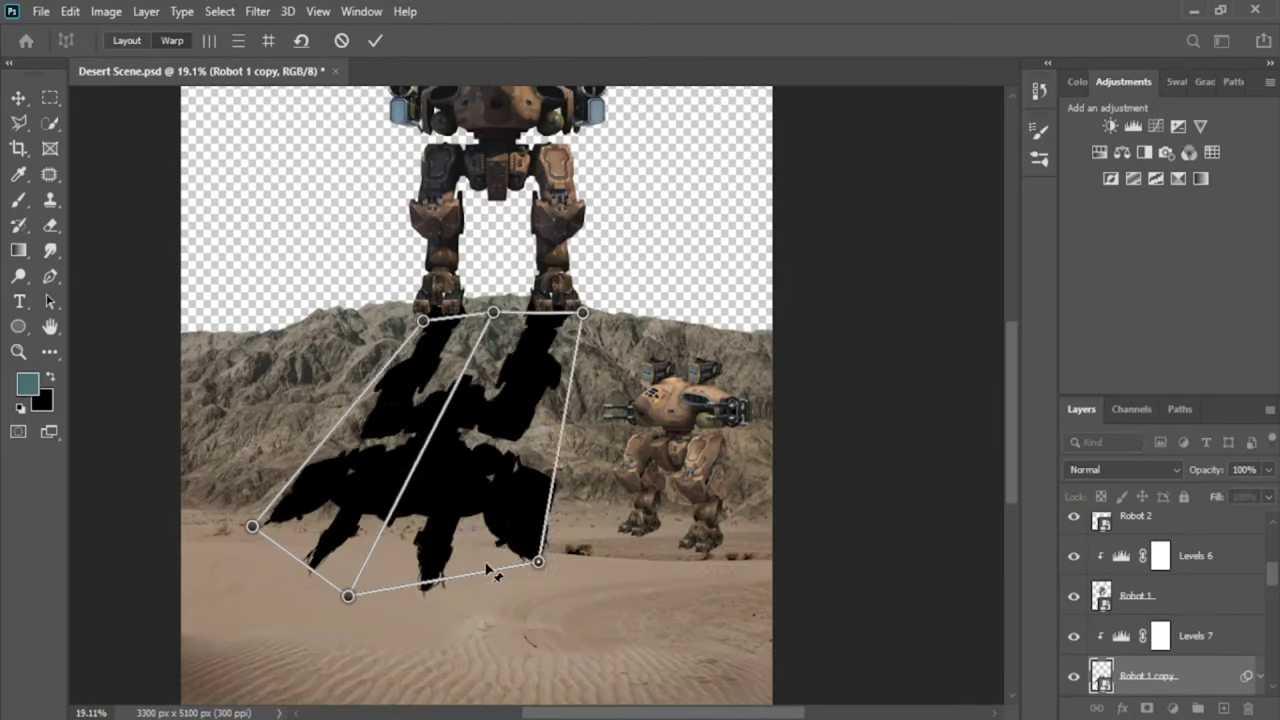
# - Perspective-warp the black robot copy flat across the sand from the robot's feet
pyautogui.moveTo(538, 561); pyautogui.dragTo(456, 578)
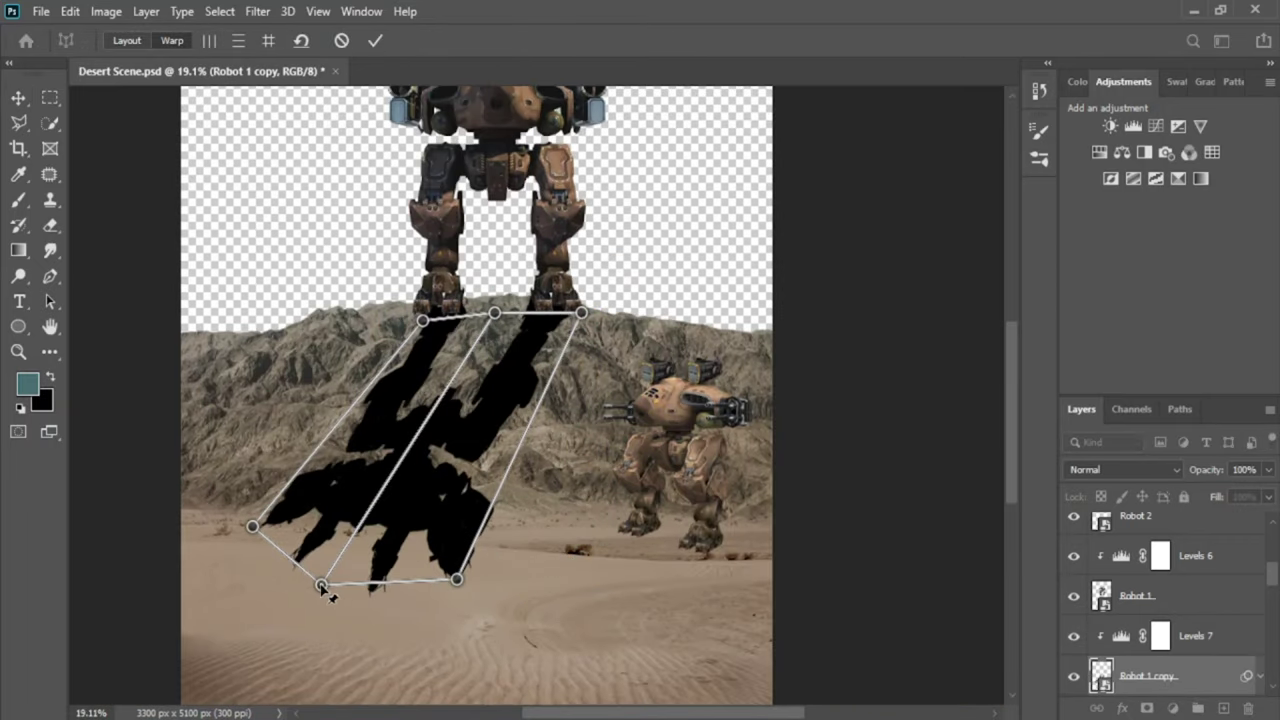
pyautogui.moveTo(252, 526); pyautogui.dragTo(212, 554)
pyautogui.moveTo(347, 596); pyautogui.dragTo(311, 580)
pyautogui.moveTo(493, 313); pyautogui.dragTo(467, 337)
pyautogui.moveTo(582, 313); pyautogui.dragTo(593, 308)
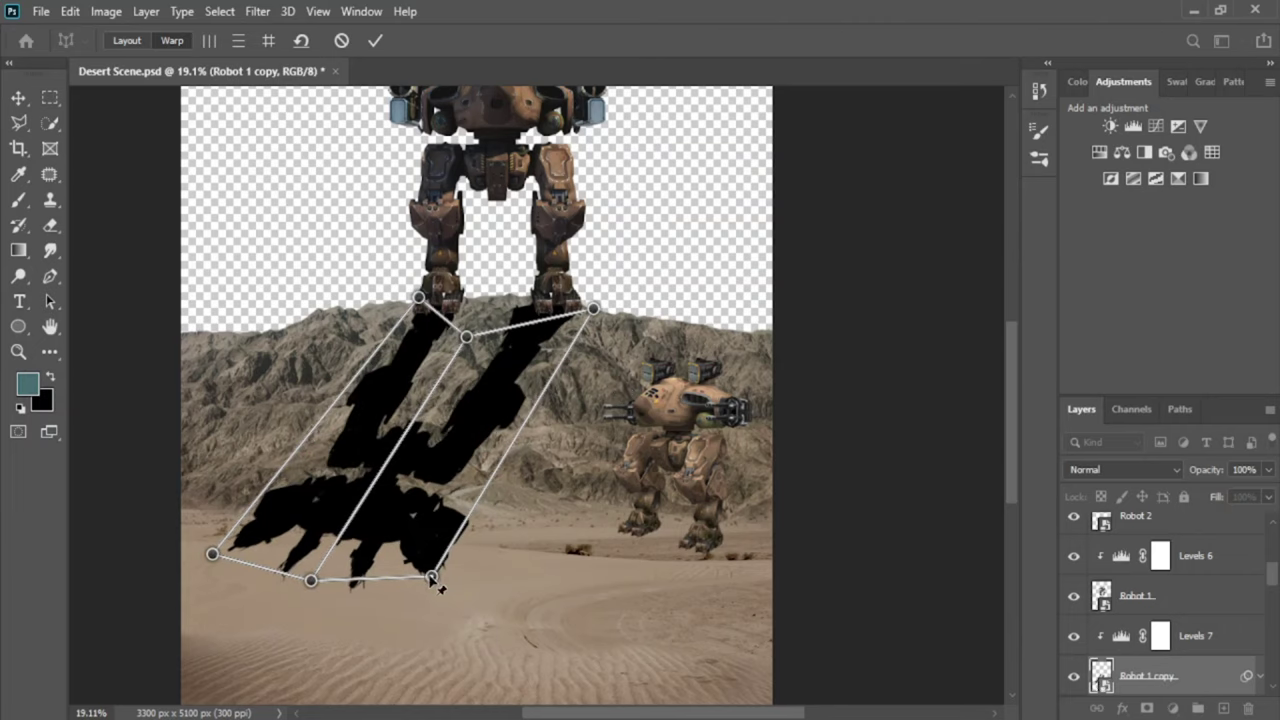
# - Commit the warp, set the shadow to 50% opacity and apply Motion Blur
pyautogui.press('Return')
pyautogui.doubleClick(1240, 469)
pyautogui.write('50')
pyautogui.press('Return')
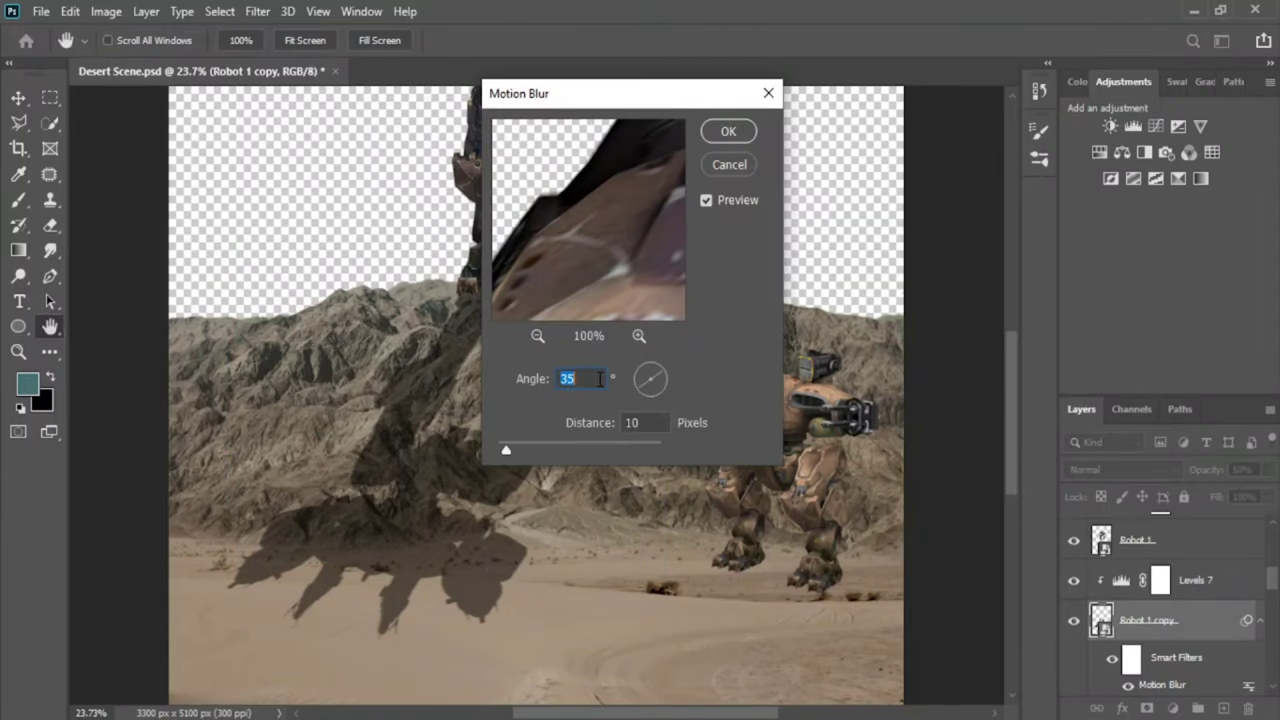
pyautogui.moveTo(527, 450)
pyautogui.mouseDown()
pyautogui.moveTo(600, 483)
pyautogui.moveTo(551, 457)
pyautogui.mouseUp()
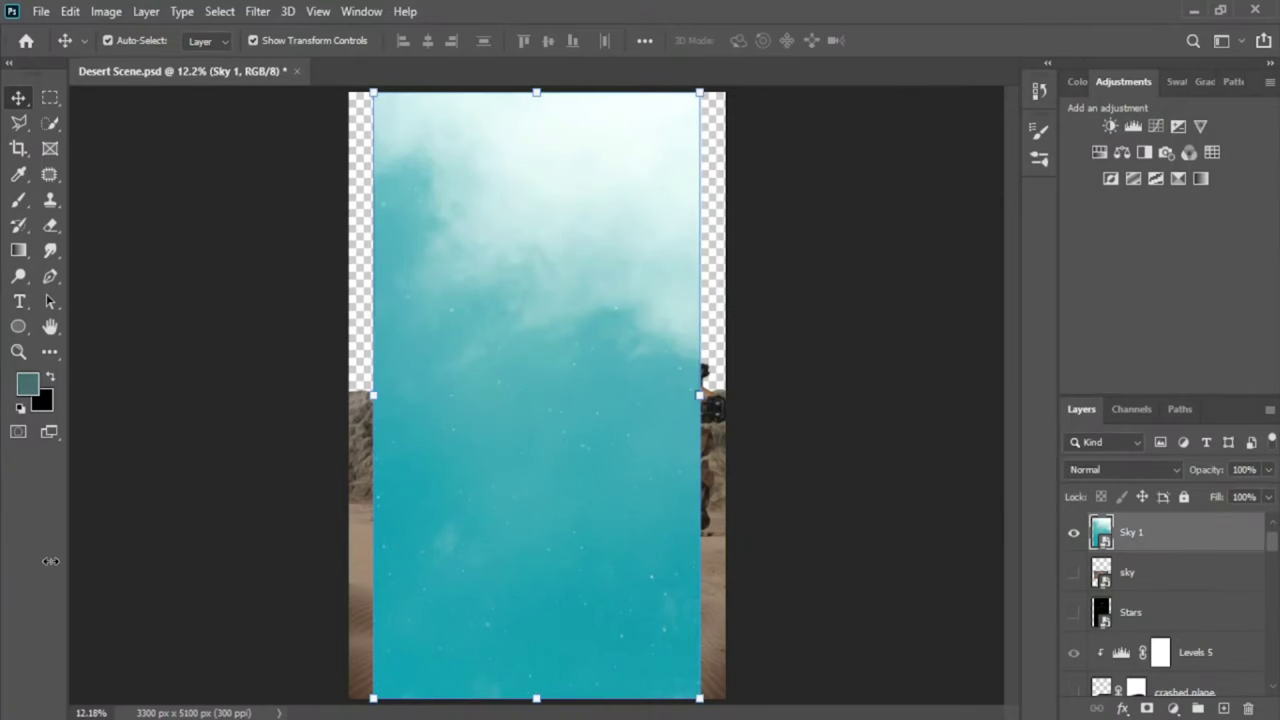
# - Scale and flip Sky 1 and move it to the bottom of the layer stack
pyautogui.hotkey('ctrl', 't')
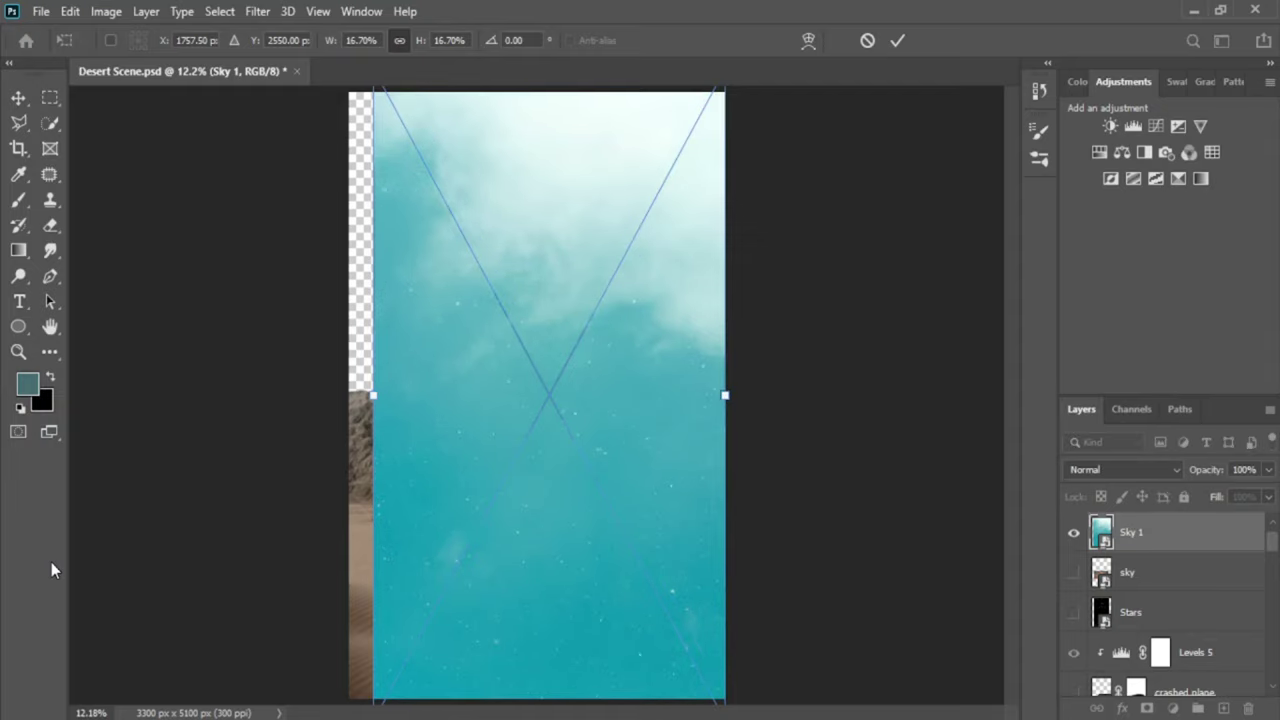
pyautogui.press('Return')
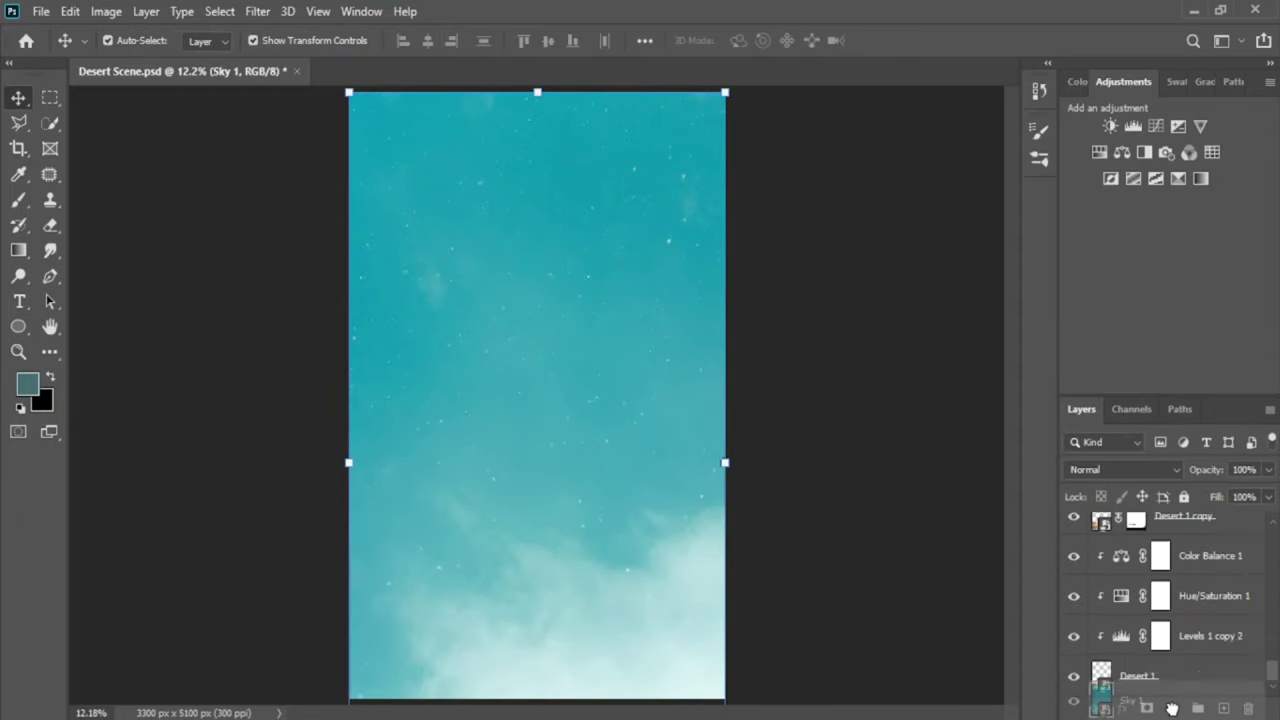
pyautogui.moveTo(1174, 688); pyautogui.dragTo(1150, 694)
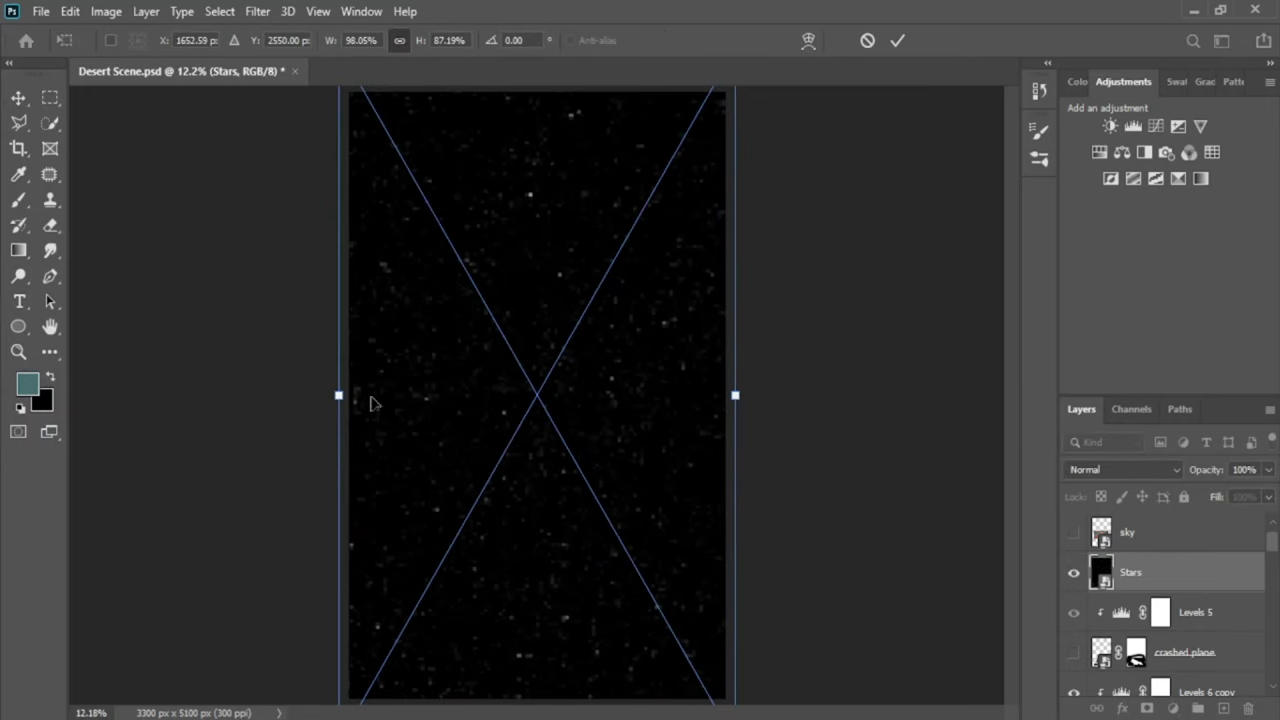
pyautogui.press('Return')
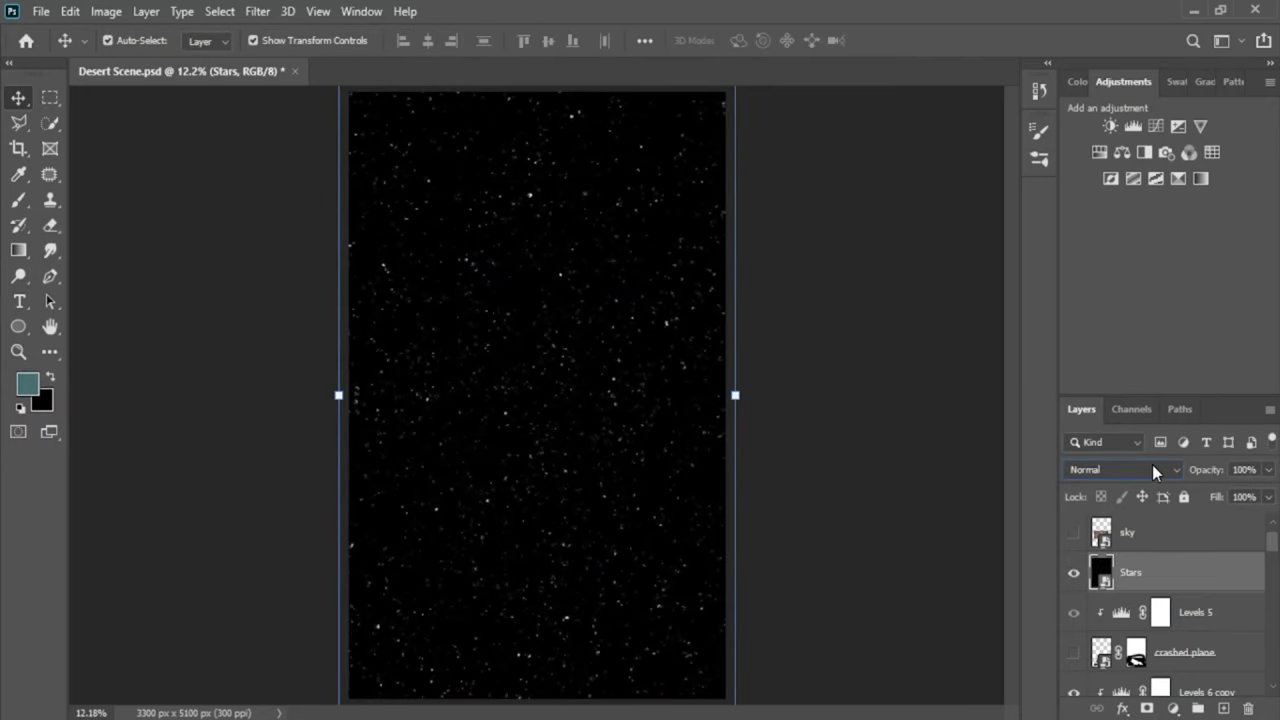
# - Set Stars to Screen just above Sky 1 and shift the sky's hue with Hue/Saturation
pyautogui.click(1124, 469)
pyautogui.click(1110, 394)
pyautogui.moveTo(1130, 572); pyautogui.dragTo(1175, 665)
pyautogui.click(1173, 708)
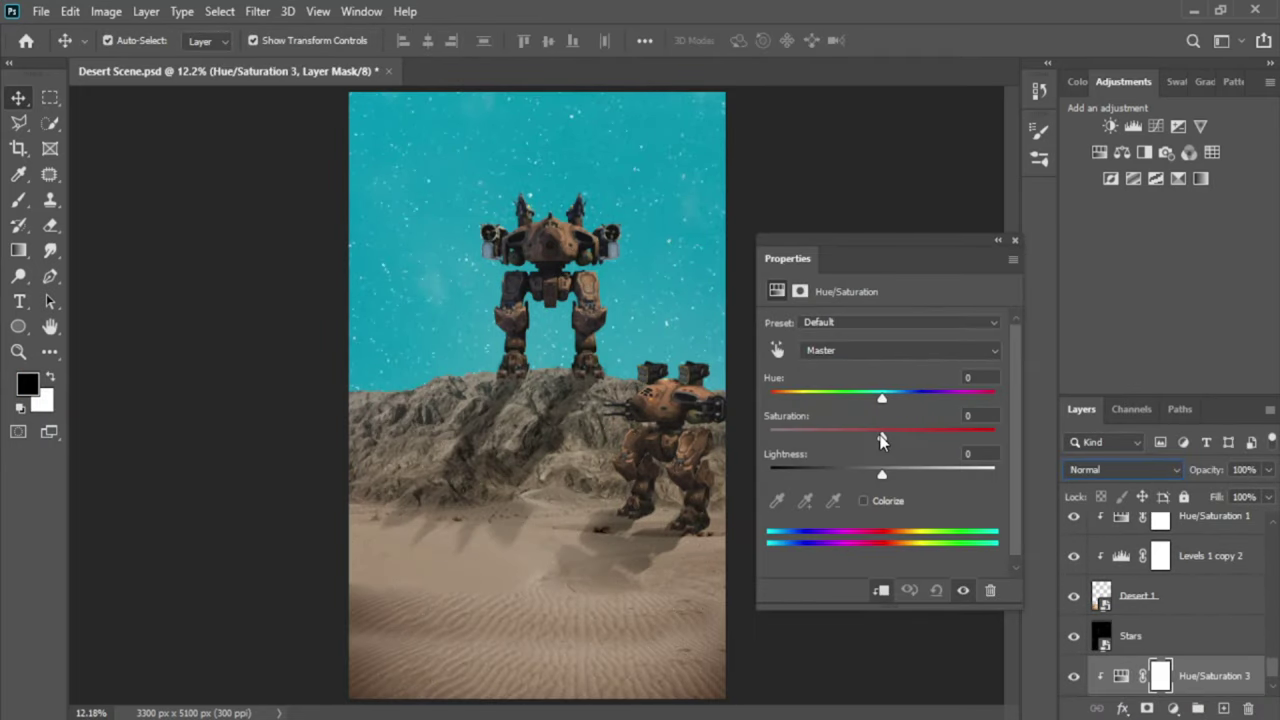
pyautogui.moveTo(880, 400)
pyautogui.mouseDown()
pyautogui.moveTo(829, 400)
pyautogui.moveTo(880, 443)
pyautogui.mouseUp()
# - Shorten the Stars layer to cover only the sky and set the sunset clouds to Screen
pyautogui.click(1130, 636)
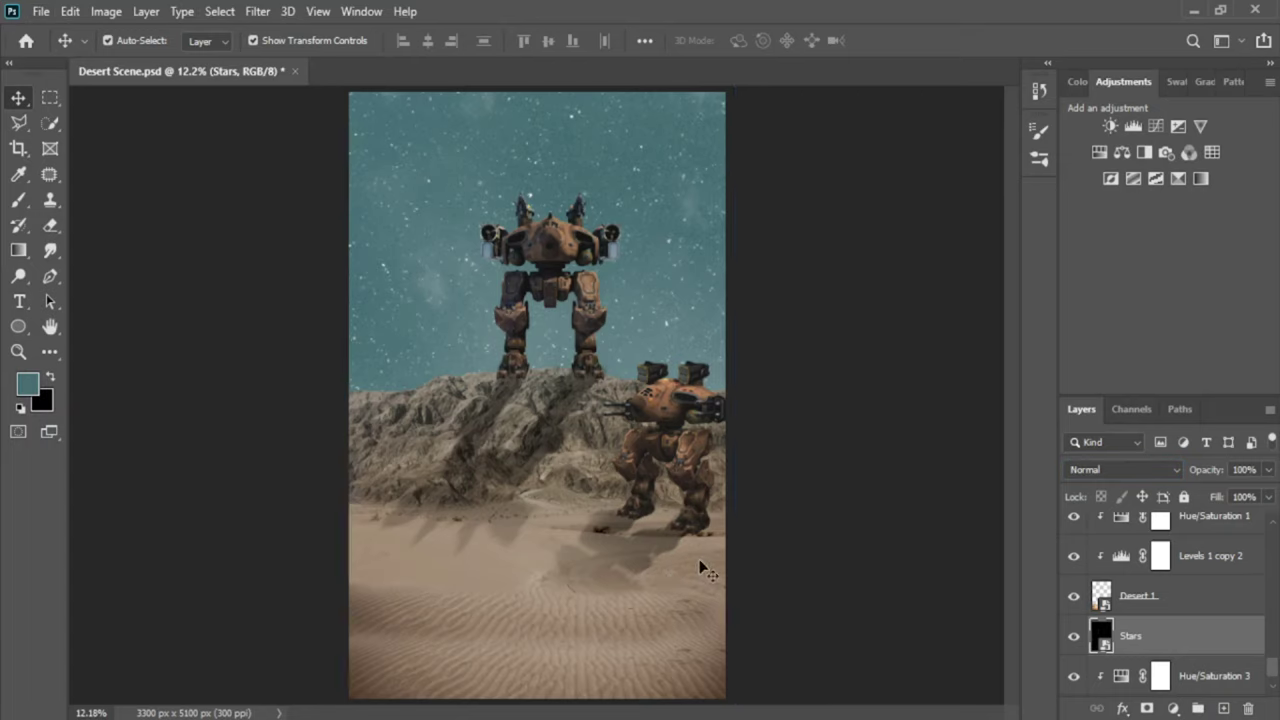
pyautogui.hotkey('ctrl', 't')
pyautogui.hotkey('ctrl', '-')
pyautogui.moveTo(536, 674); pyautogui.dragTo(546, 447)
pyautogui.press('Return')
pyautogui.hotkey('ctrl', '0')
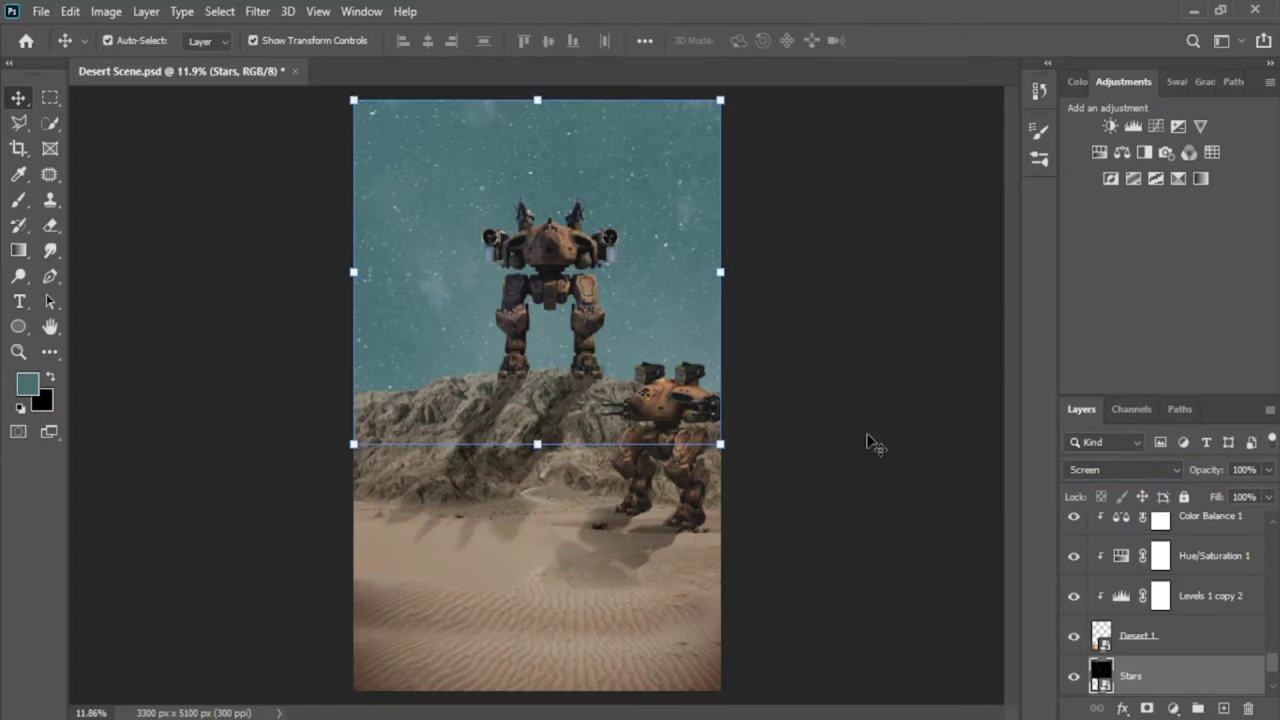
pyautogui.scroll(3, 1187, 620)
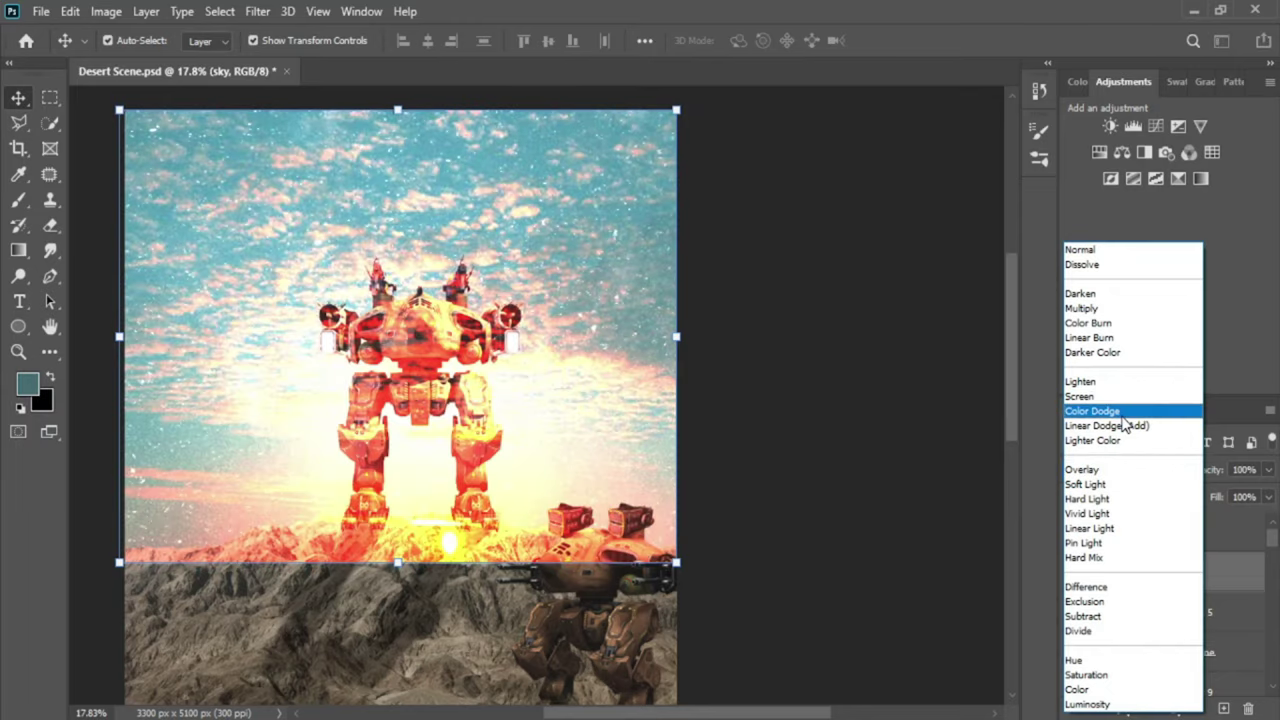
pyautogui.click(1080, 396)
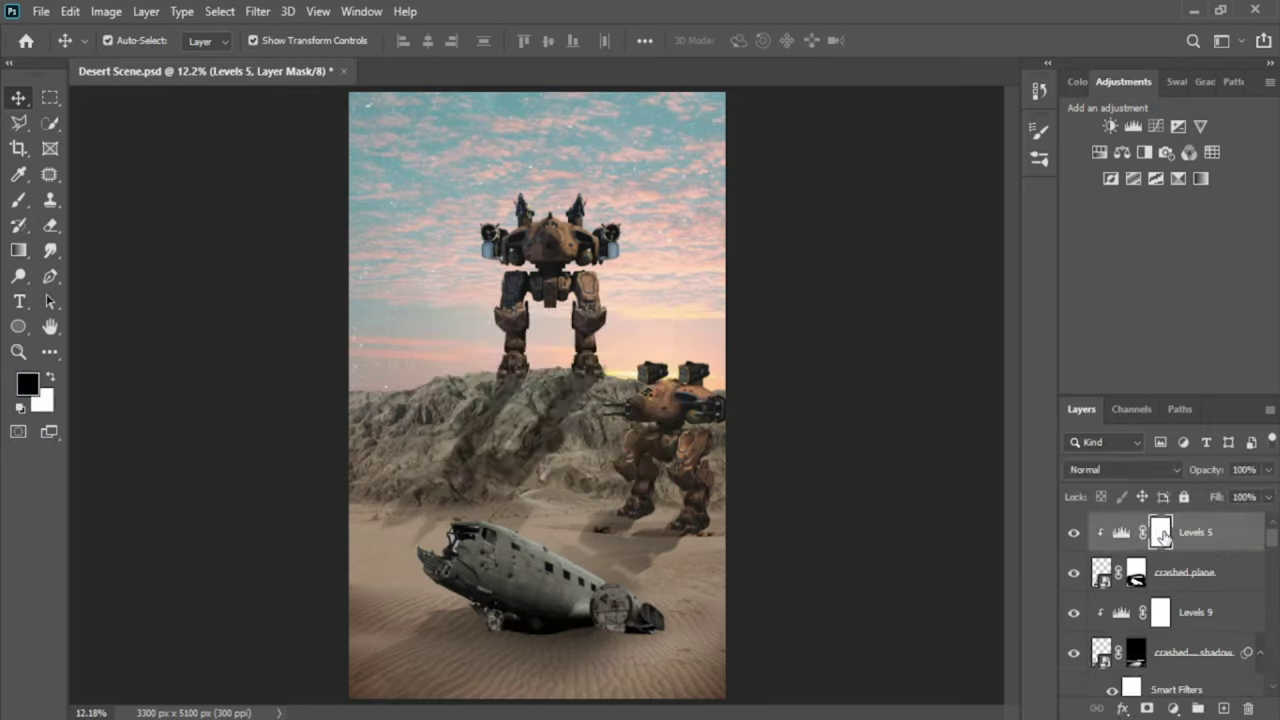
# - Move the Explosion behind the rocks, saturate it +100, and create a 'Glow' layer
pyautogui.moveTo(1140, 532); pyautogui.dragTo(1172, 624)
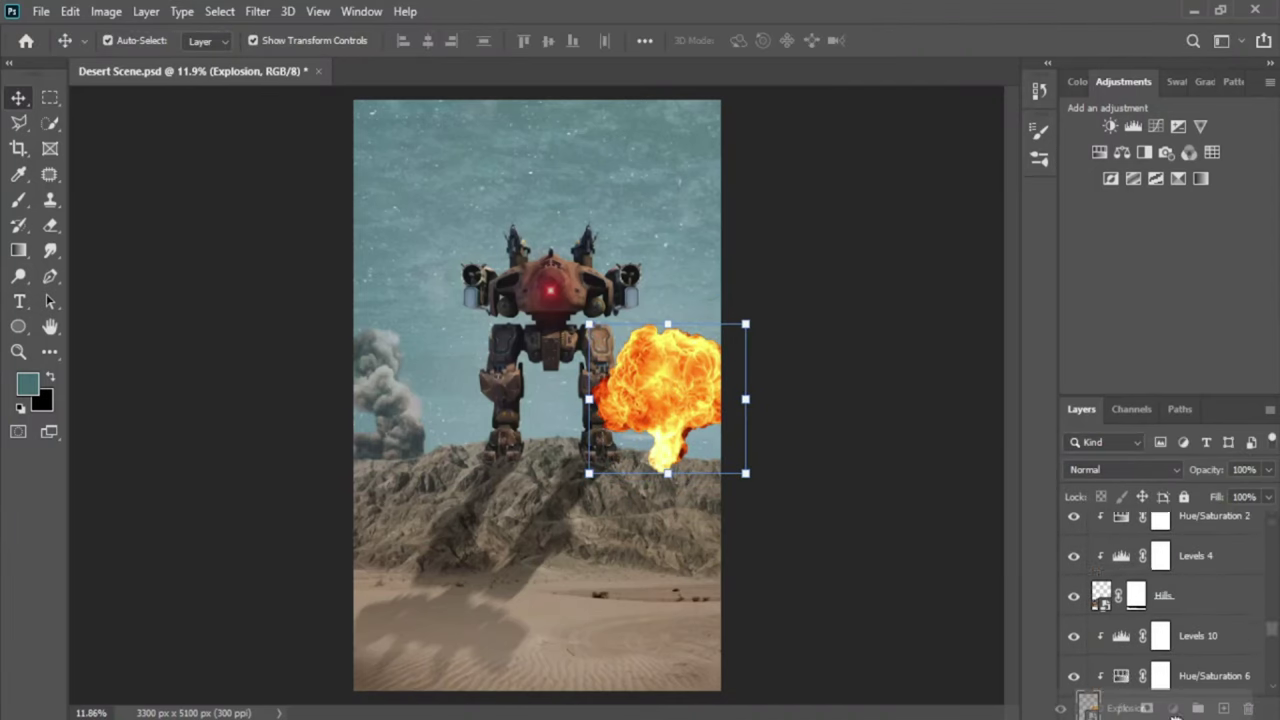
pyautogui.click(1098, 150)
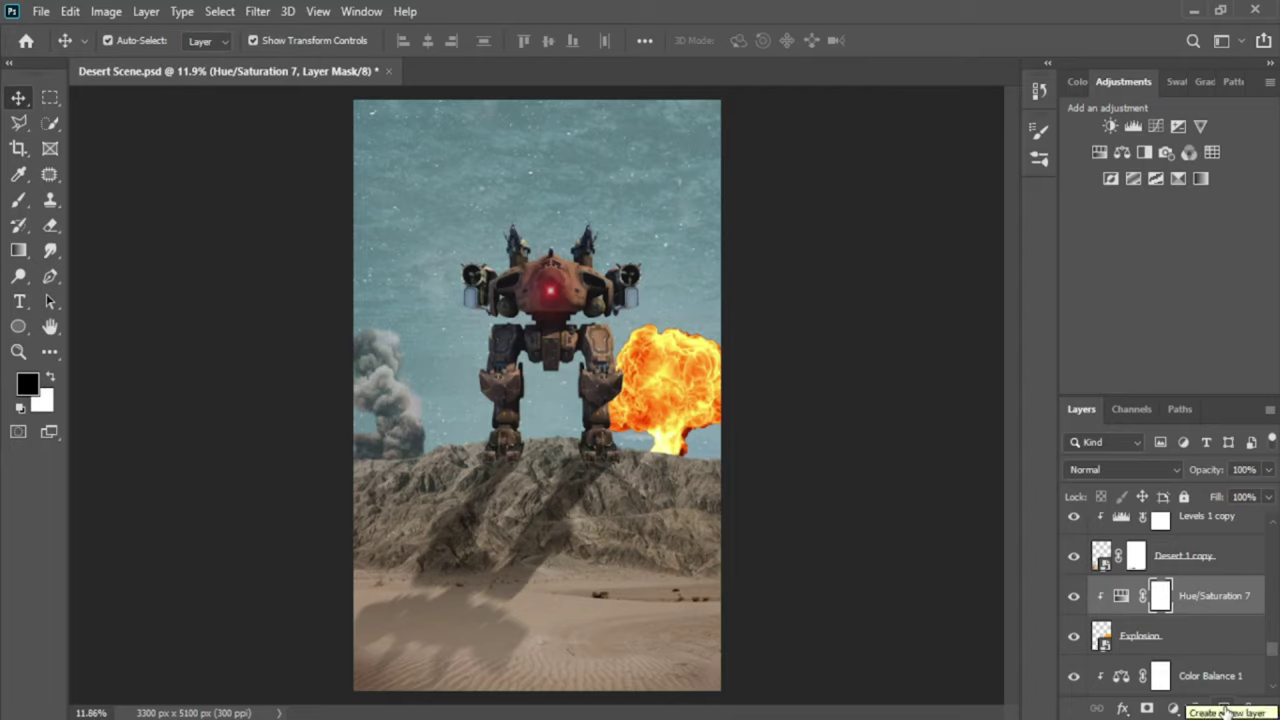
pyautogui.write('Glow')
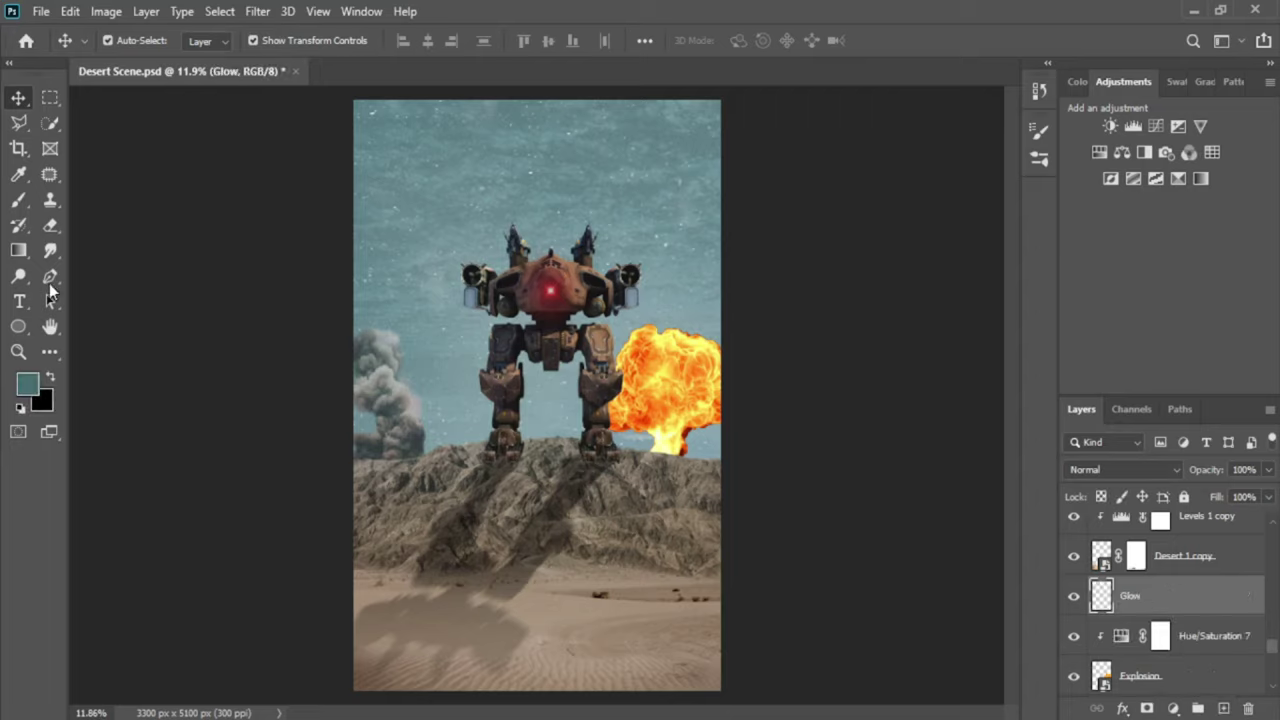
pyautogui.write('b')
# - Pick a yellow from the explosion, set brush opacity 15%, and make Glow blend as Color Dodge
pyautogui.keyDown('alt'); pyautogui.click(646, 391); pyautogui.keyUp('alt')
pyautogui.write('15')
pyautogui.click(1125, 469)
pyautogui.click(1110, 400)
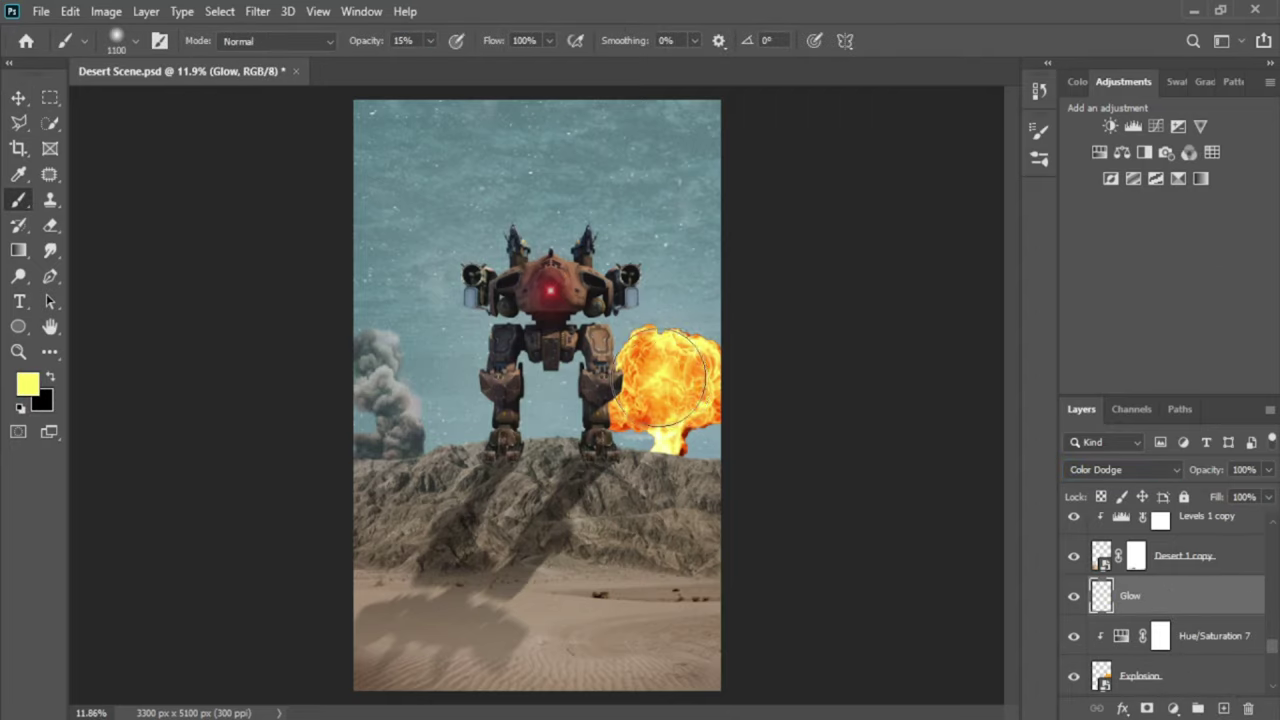
# - Paint a wide orange glow around the explosion using a deeper sampled orange
pyautogui.keyDown('alt'); pyautogui.click(643, 414); pyautogui.keyUp('alt')
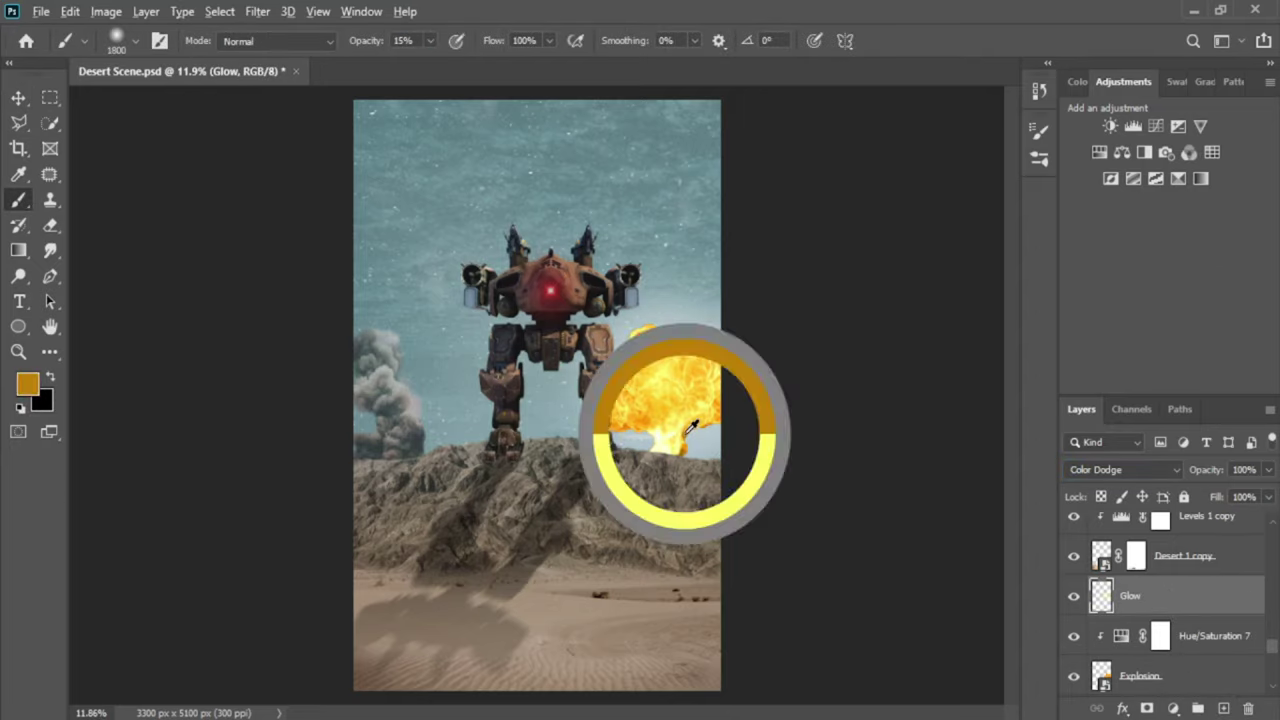
pyautogui.press(']')
pyautogui.press(']')
pyautogui.press(']')
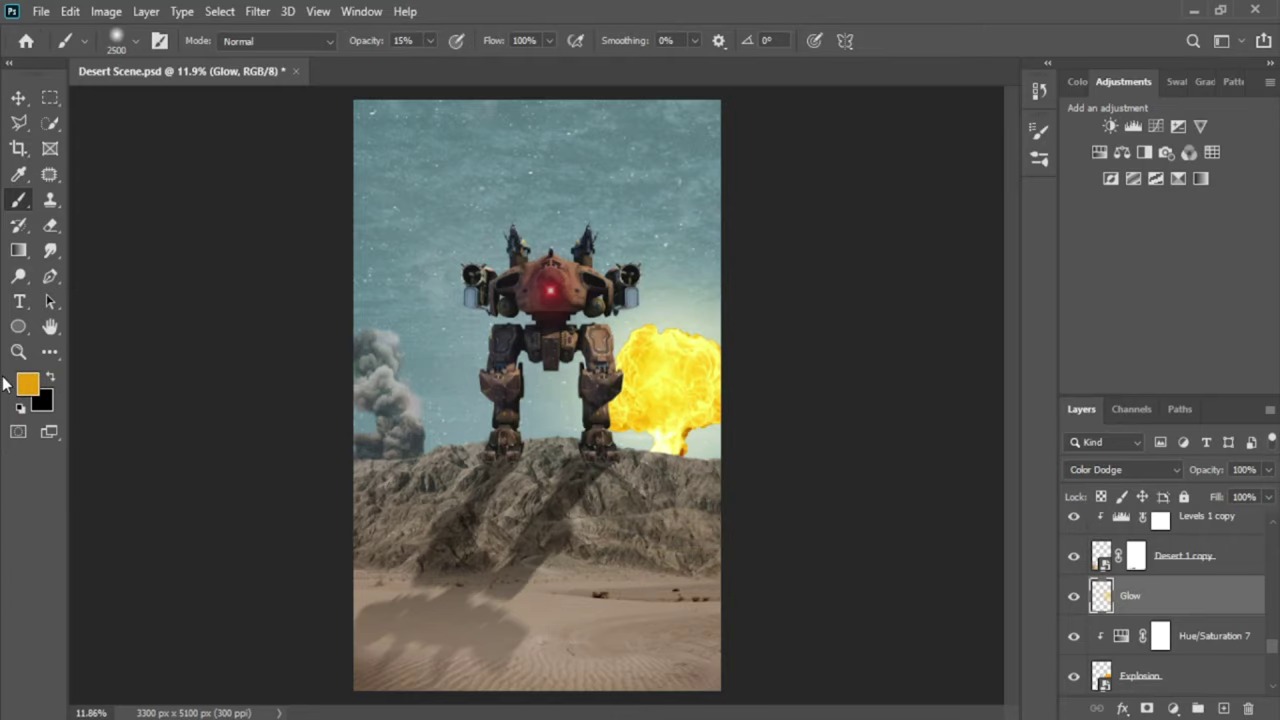
pyautogui.click(27, 384)
pyautogui.click(1200, 243)
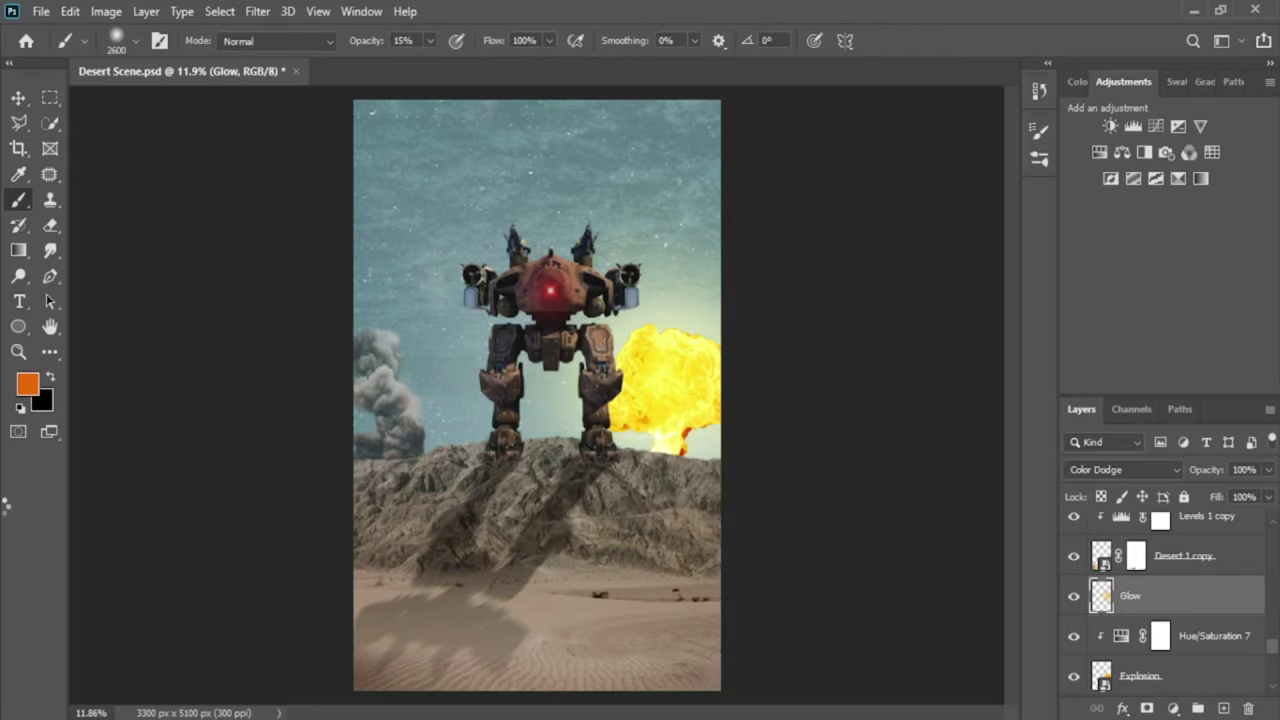
# - Set the Laser layer to 100% opacity with Vivid Light blending
pyautogui.click(1139, 470)
pyautogui.click(1109, 470)
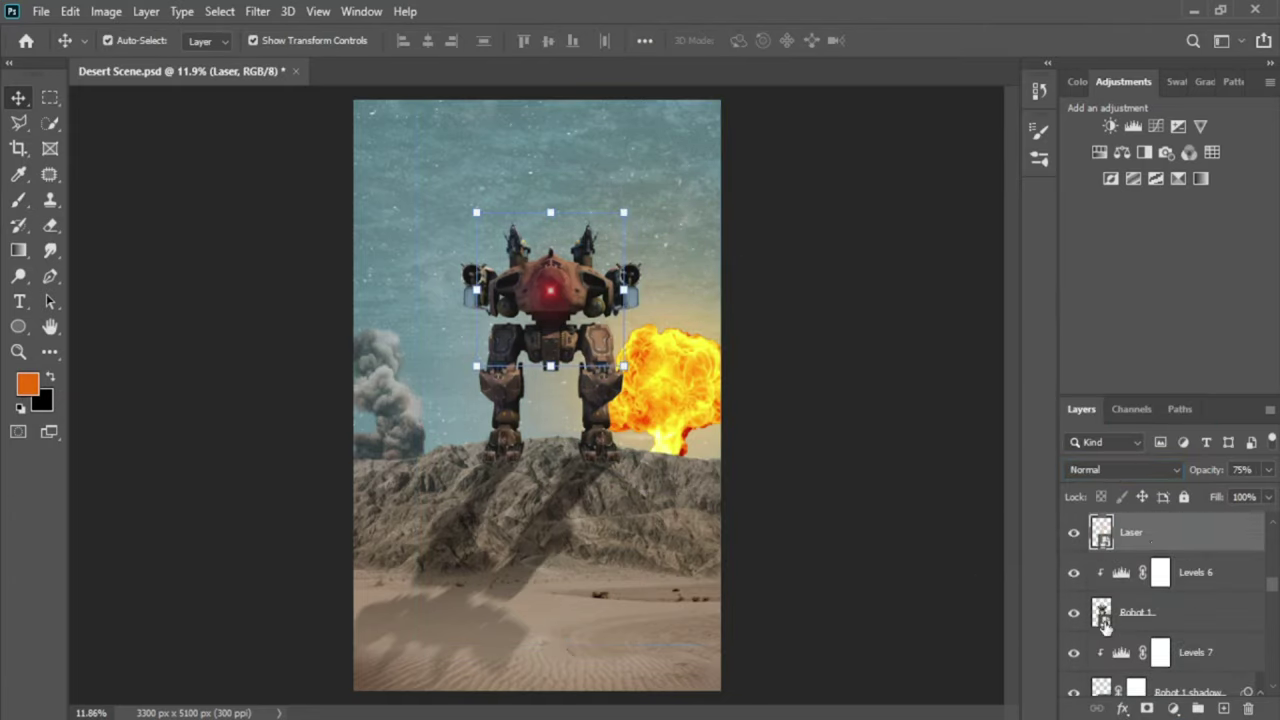
pyautogui.press('0')
pyautogui.click(1120, 470)
pyautogui.click(1120, 518)
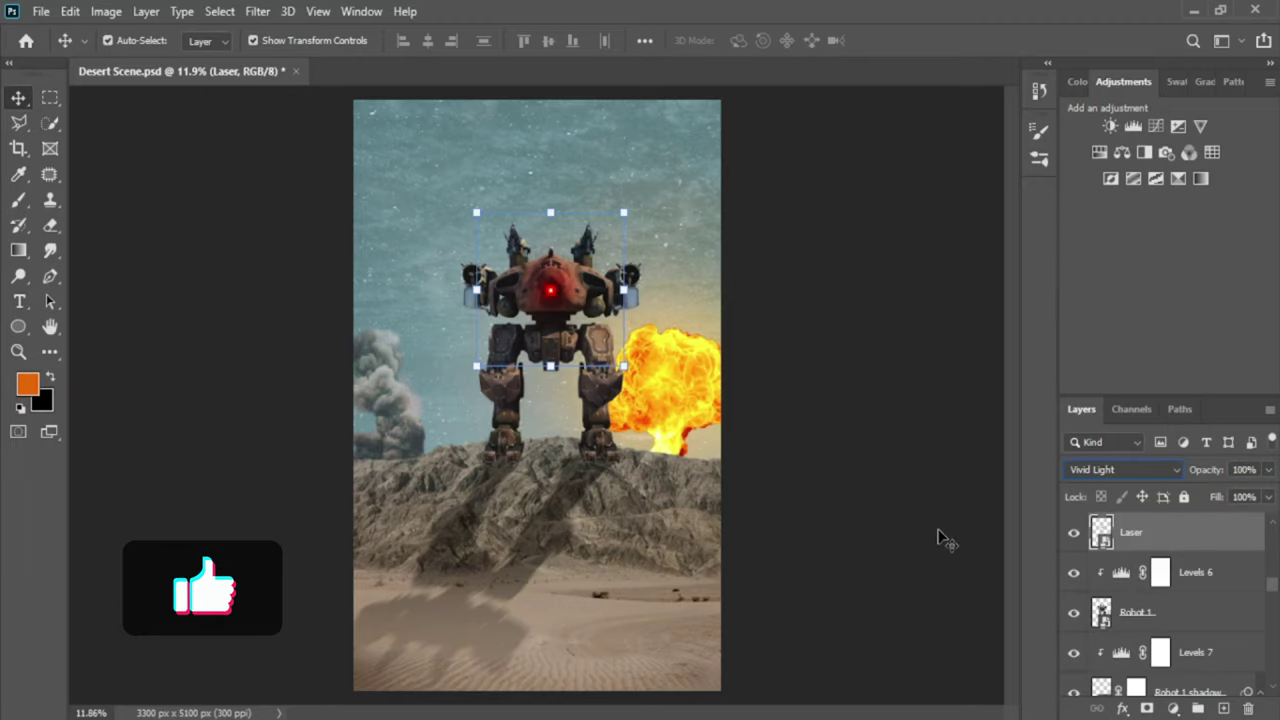
# - Create a new layer named 'Robot glow' and switch to the Brush
pyautogui.scroll(-5, 1160, 600)
pyautogui.click(1072, 676)
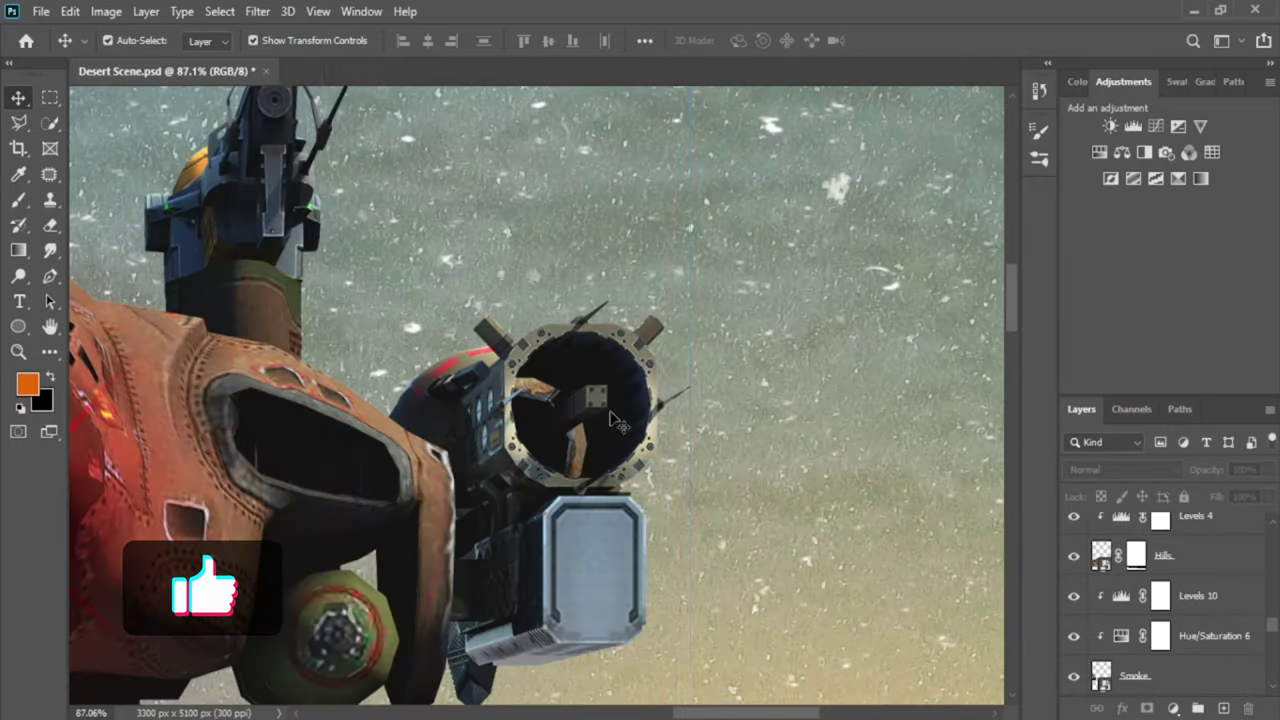
pyautogui.write('Robot glow')
pyautogui.press('Return')
pyautogui.press('b')
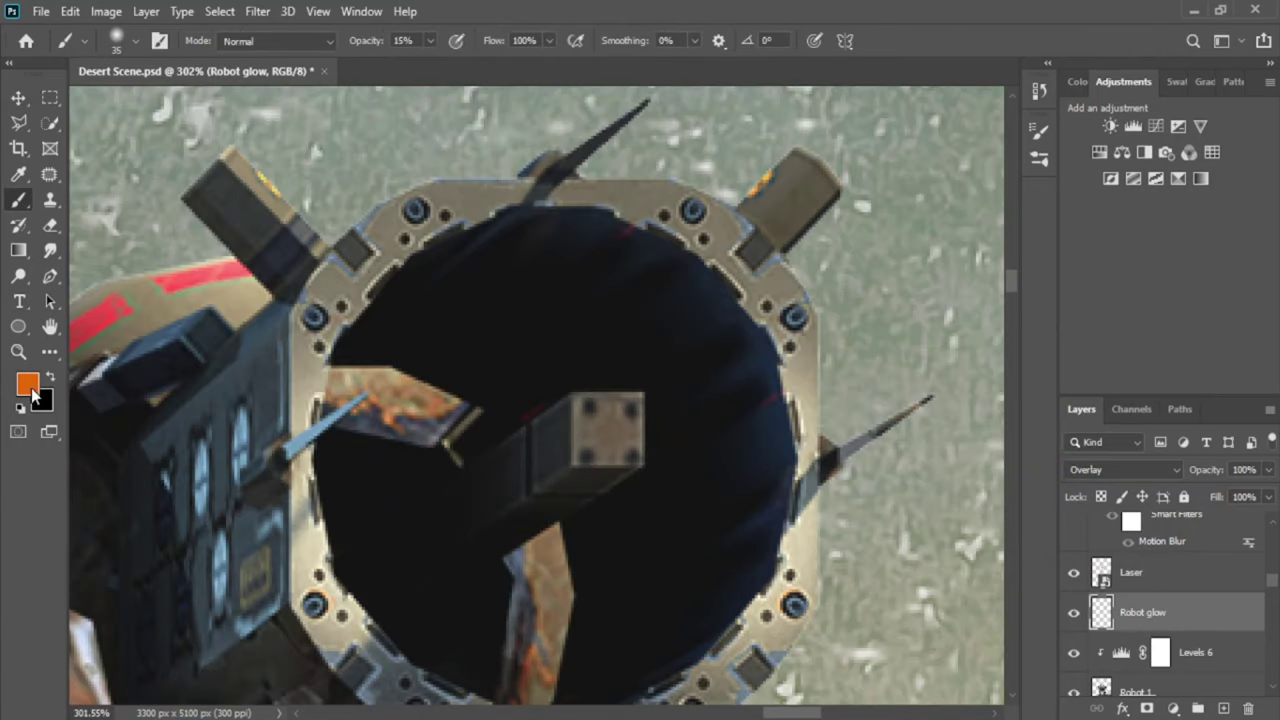
# - Paint a soft golden yellow glow over both shoulder cannons' lights
pyautogui.click(27, 383)
pyautogui.click(1028, 440)
pyautogui.click(1202, 243)
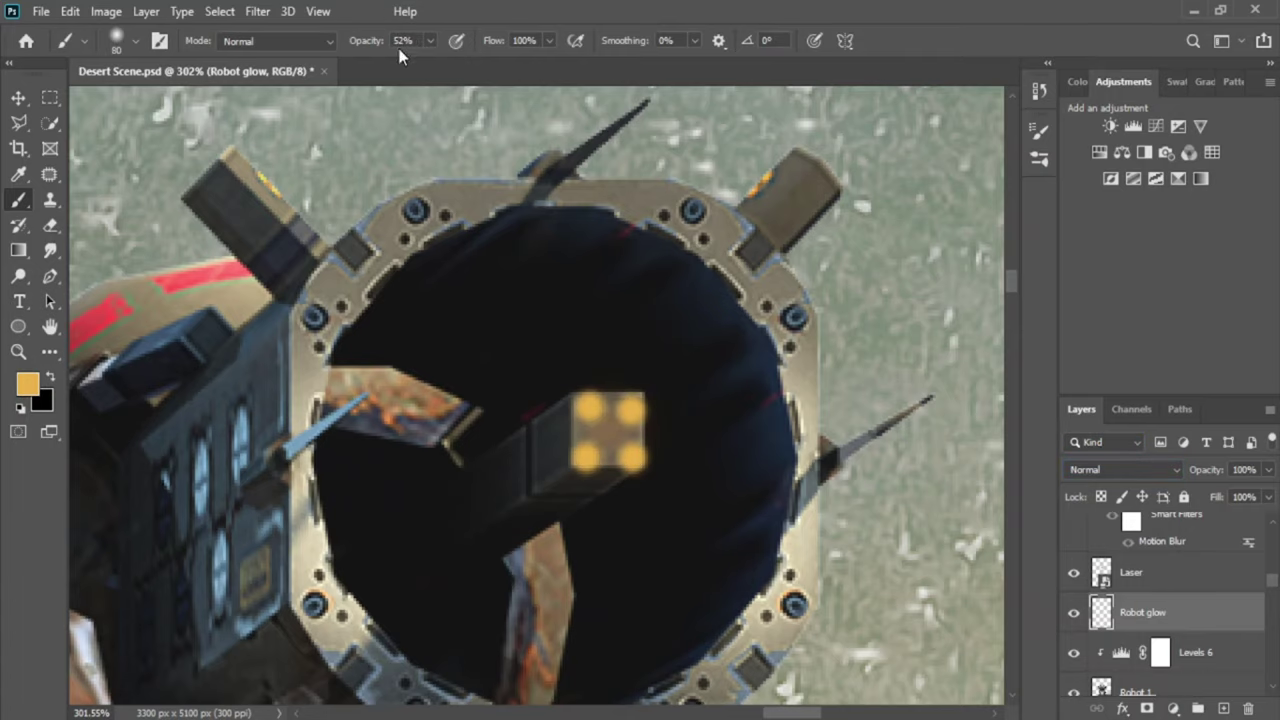
pyautogui.click(600, 428)
pyautogui.scroll(-3, 606, 428)
pyautogui.click(606, 428)
pyautogui.scroll(-3, 592, 422)
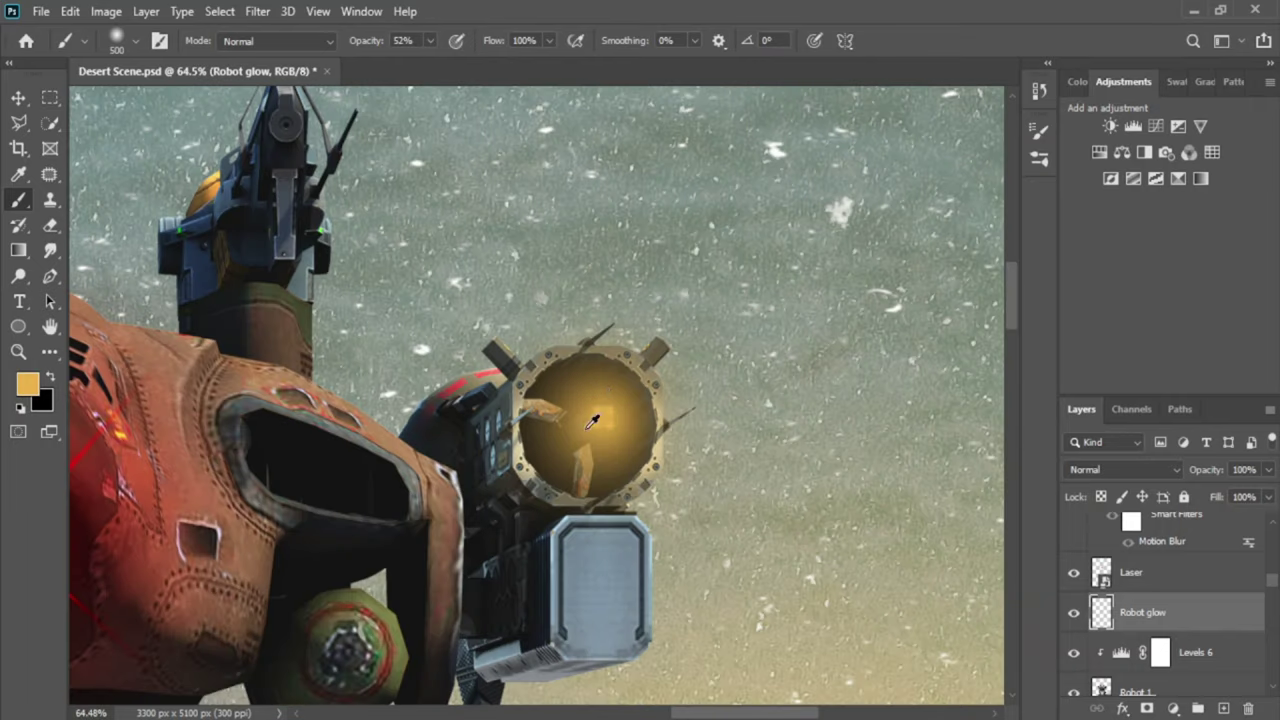
pyautogui.scroll(-1, 592, 422)
pyautogui.click(400, 40)
pyautogui.write('20')
pyautogui.click(569, 380)
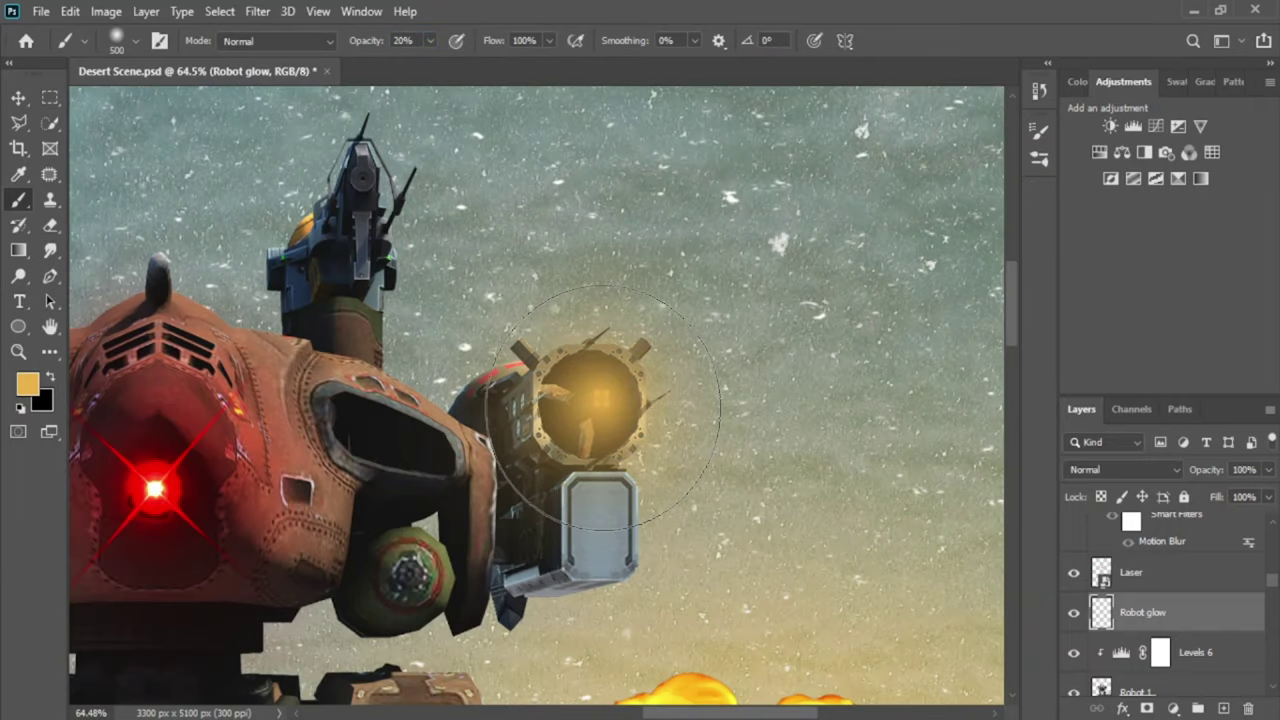
pyautogui.press(']')
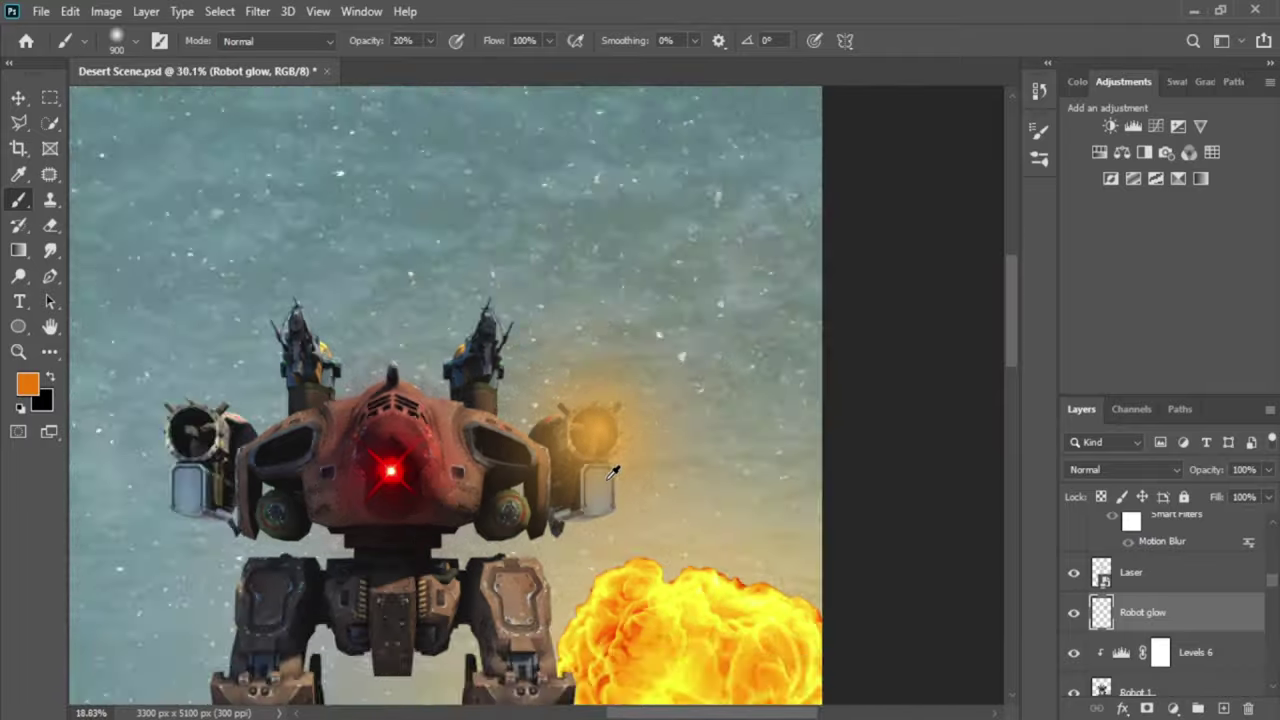
# - Keep Robot glow at Normal and shift the cannon glow's hue to cyan (+143)
pyautogui.click(1124, 469)
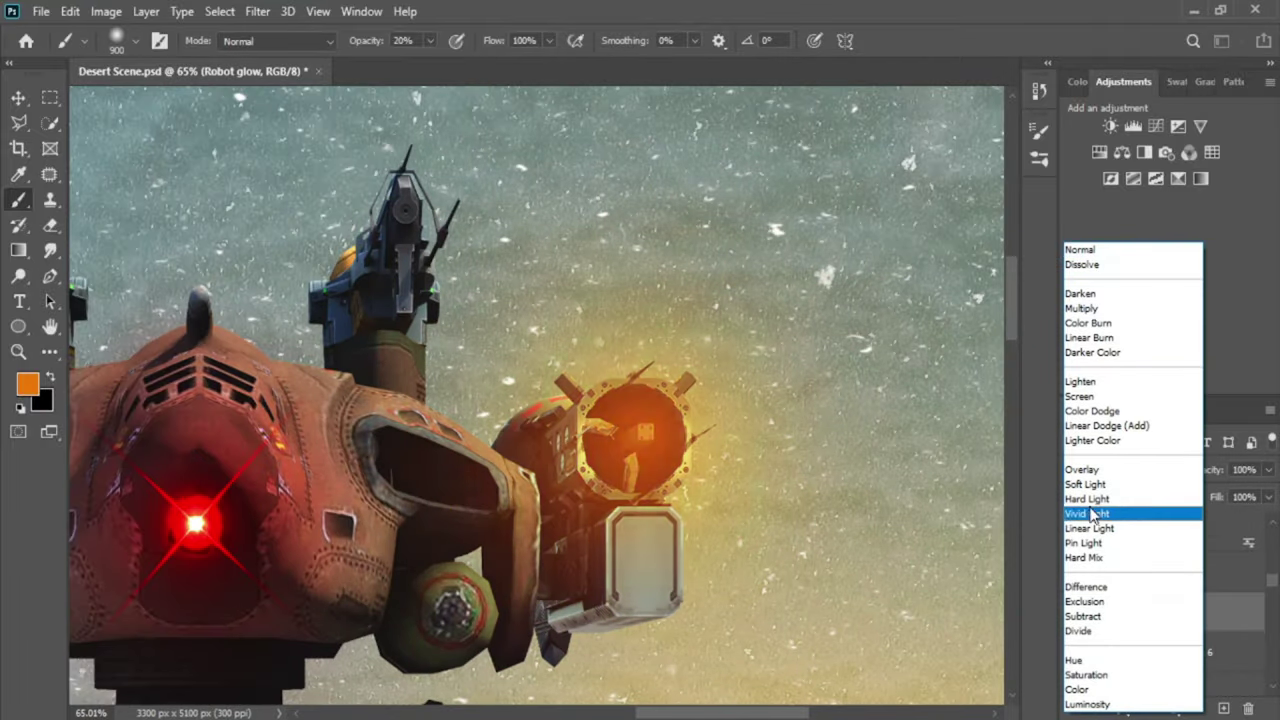
pyautogui.press('Escape')
pyautogui.hotkey('ctrl', '0')
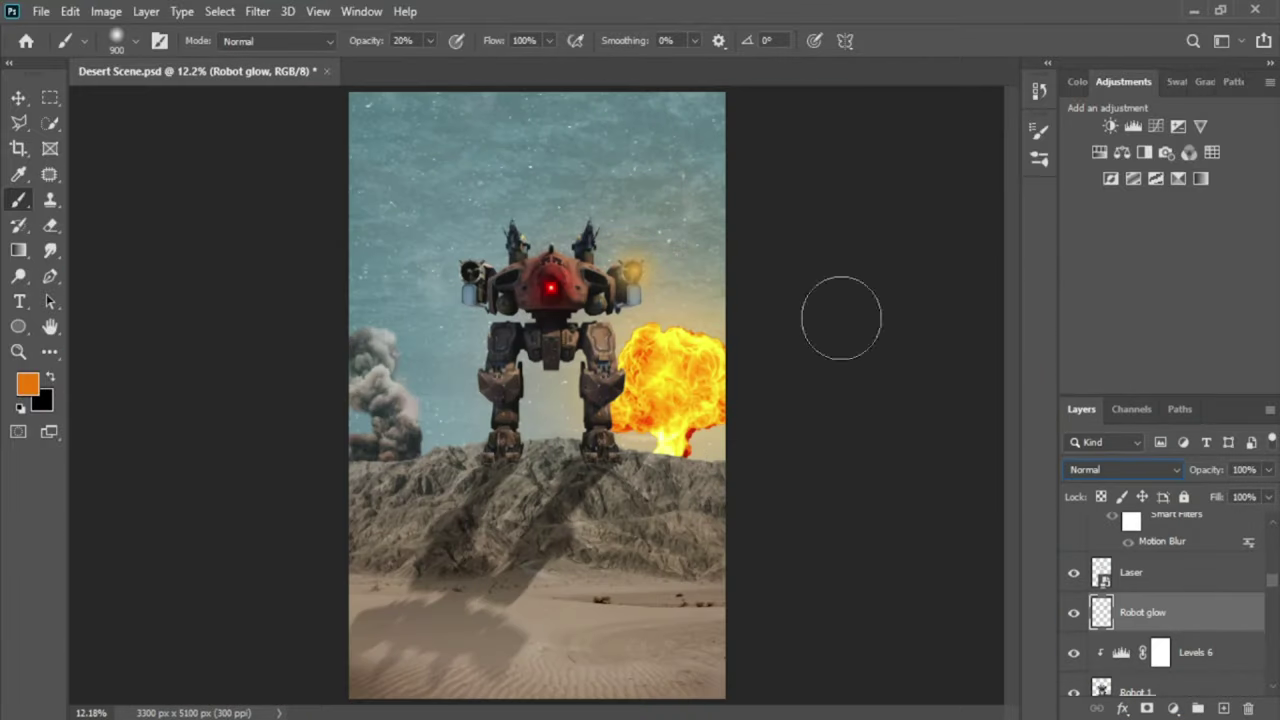
pyautogui.press('v')
pyautogui.scroll(2, 617, 272)
pyautogui.scroll(2, 617, 272)
pyautogui.click(1124, 469)
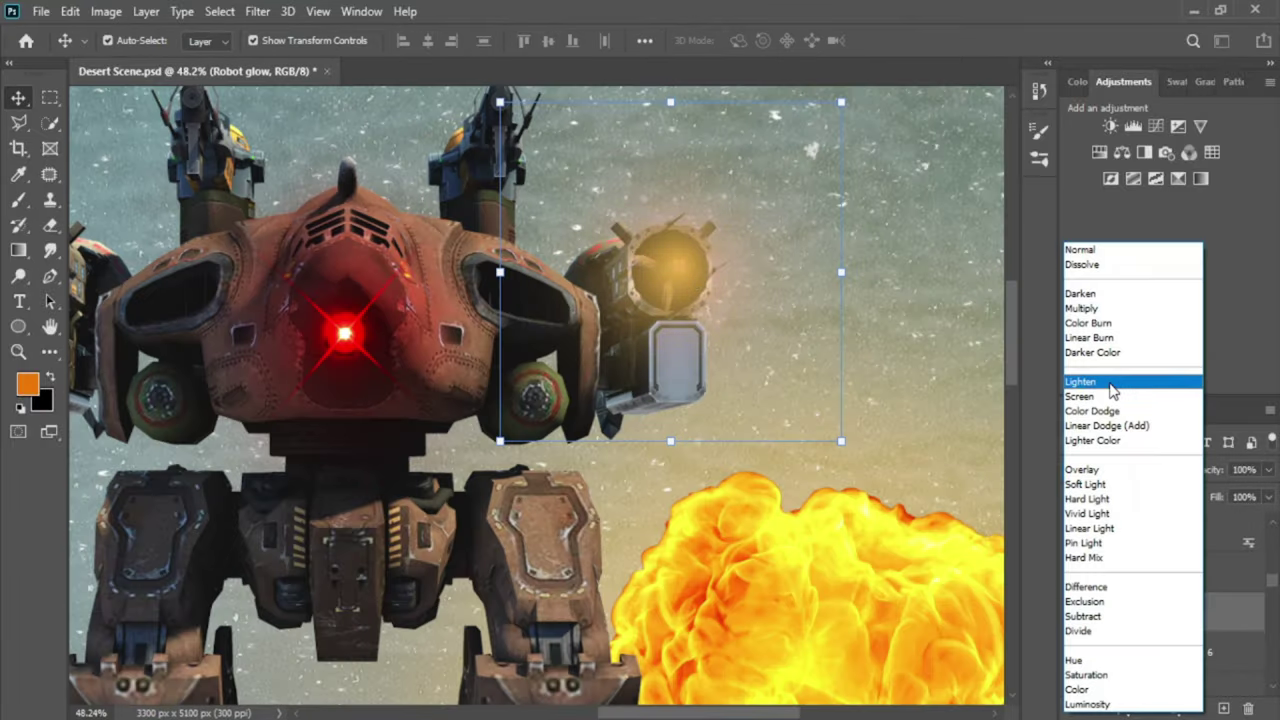
pyautogui.click(1115, 454)
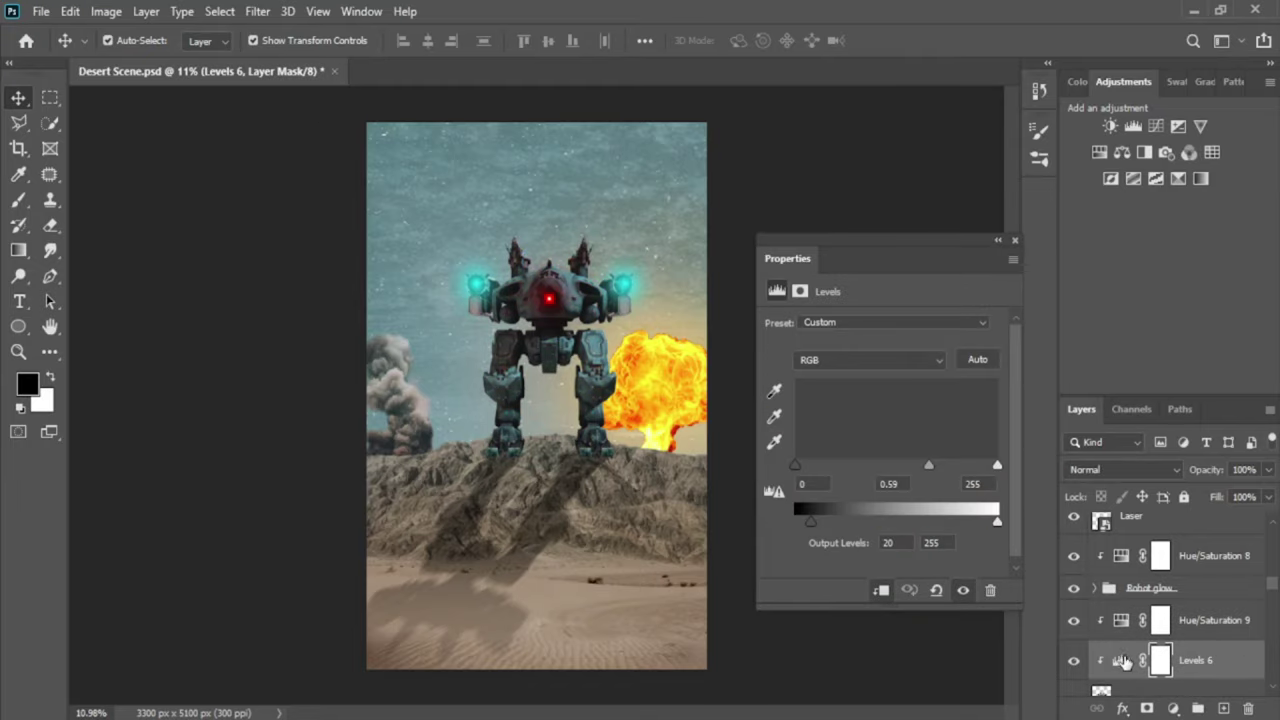
# - Darken Levels 6 midtones, lower Exposure, and mask dark contact shadows under both feet
pyautogui.moveTo(896, 466); pyautogui.dragTo(975, 470)
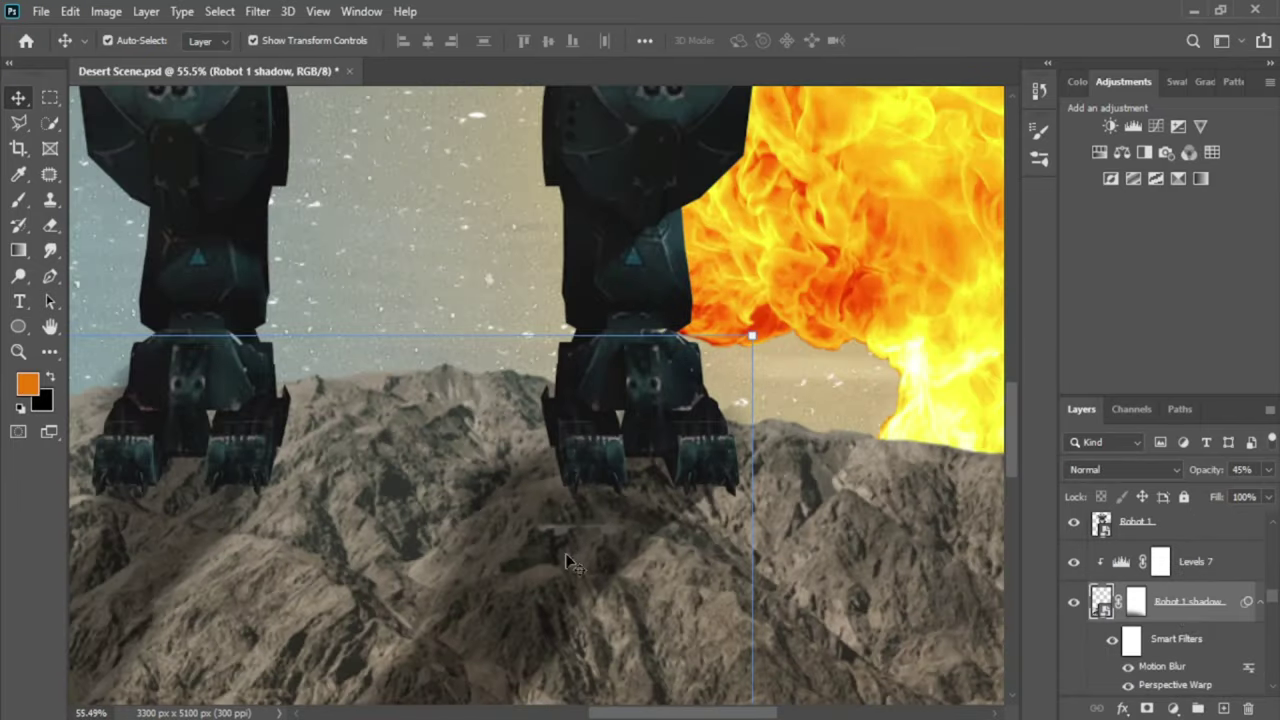
pyautogui.moveTo(821, 375); pyautogui.dragTo(802, 370)
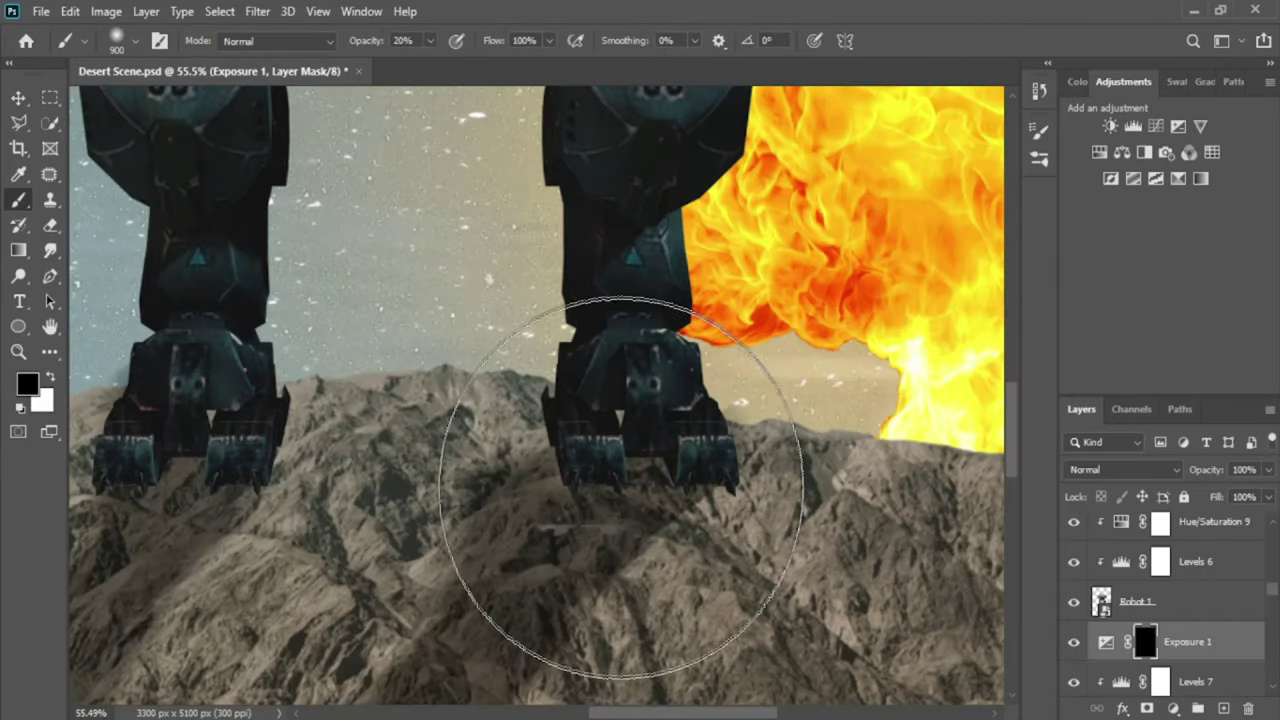
pyautogui.moveTo(590, 332); pyautogui.dragTo(650, 470)
pyautogui.moveTo(110, 460); pyautogui.dragTo(157, 428)
pyautogui.press('x')
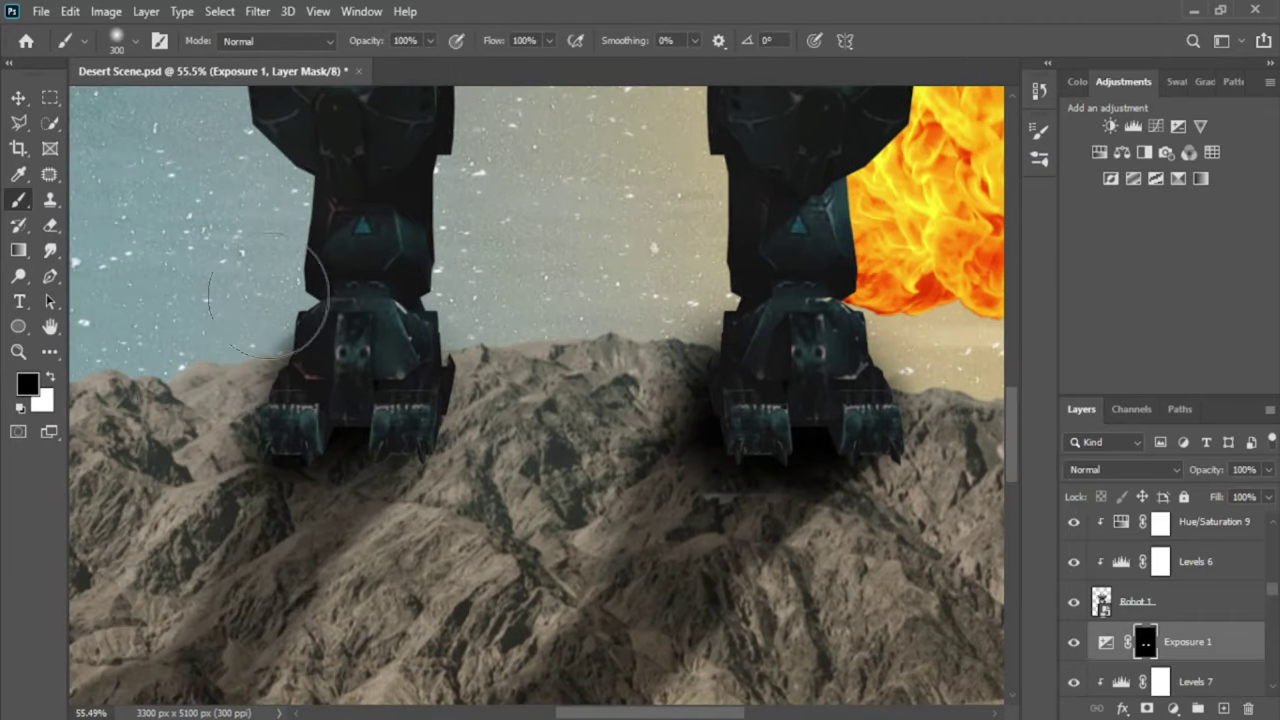
pyautogui.hotkey('ctrl', '0')
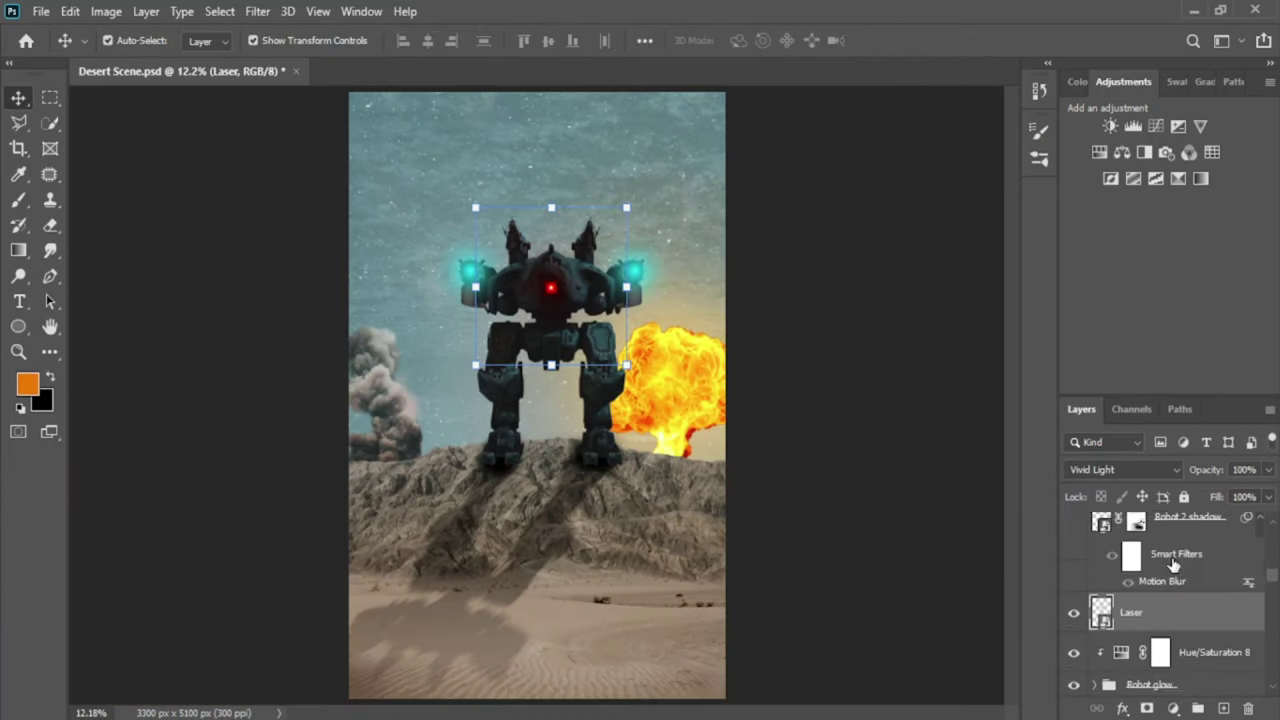
# - Set the Laser layer's blend mode back to Normal and deselect it
pyautogui.click(1090, 469)
pyautogui.click(1135, 250)
pyautogui.click(825, 402)
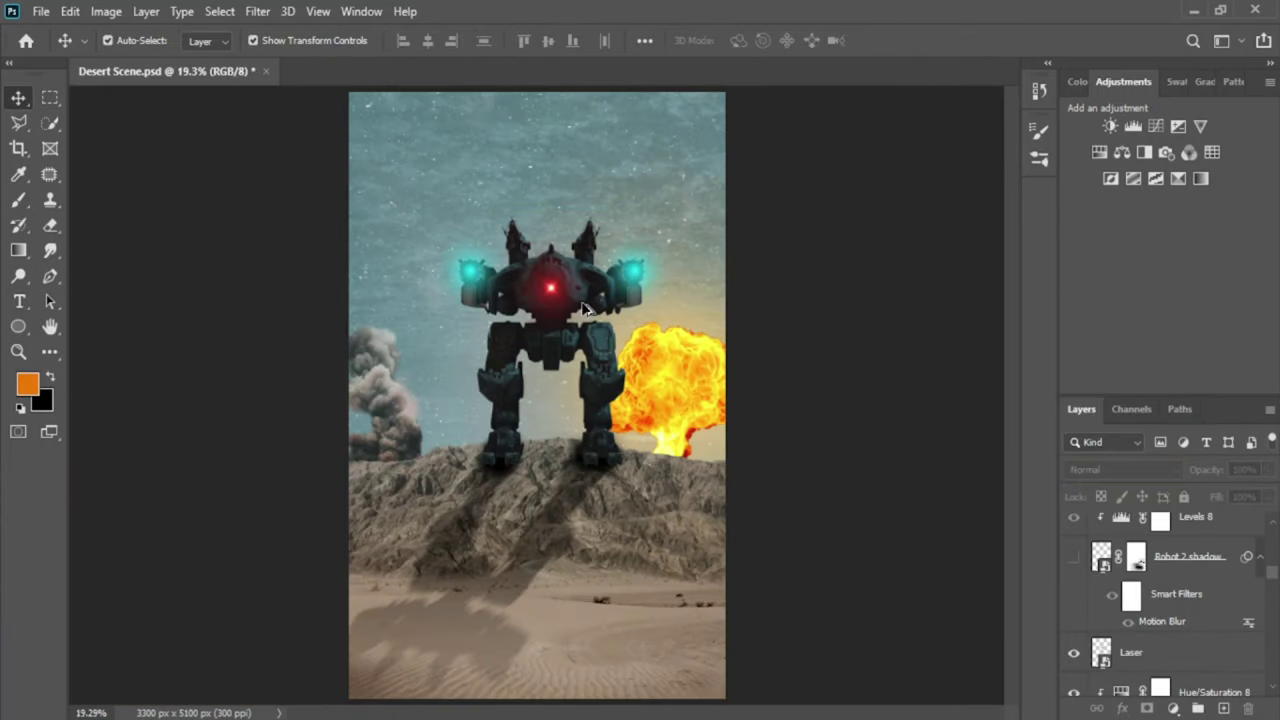
pyautogui.scroll(5, 585, 308)
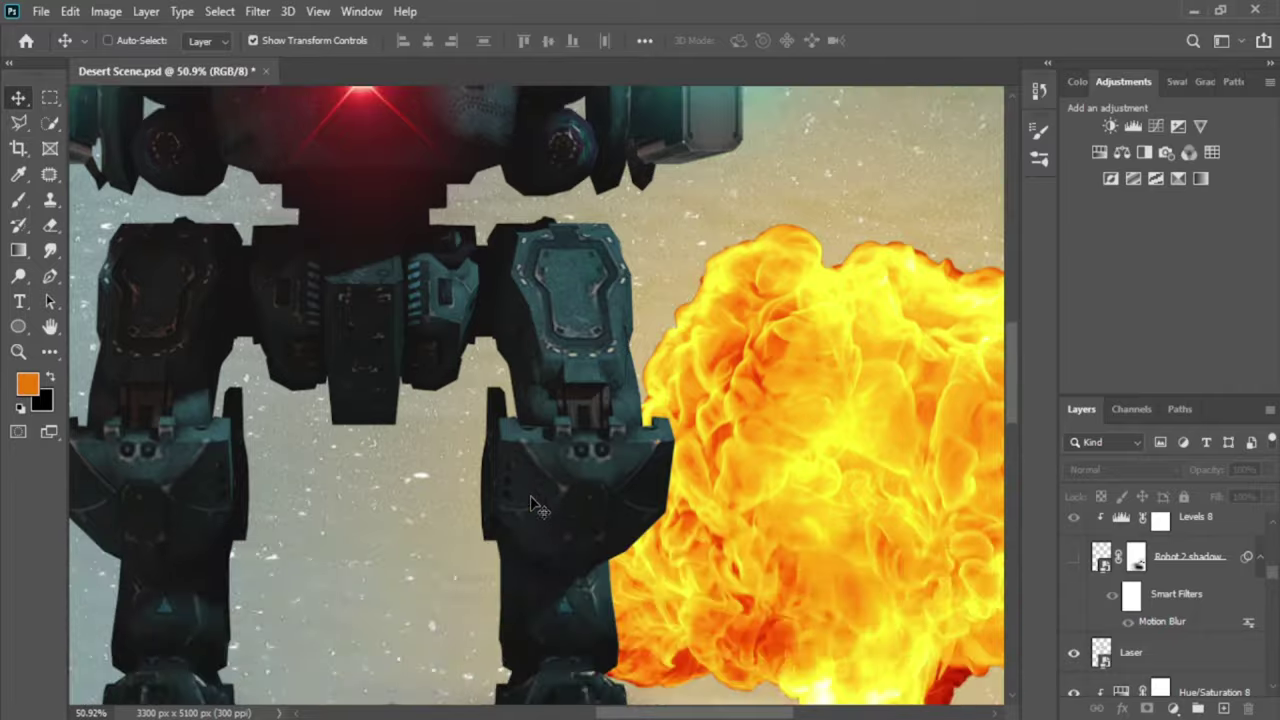
pyautogui.scroll(-7, 531, 499)
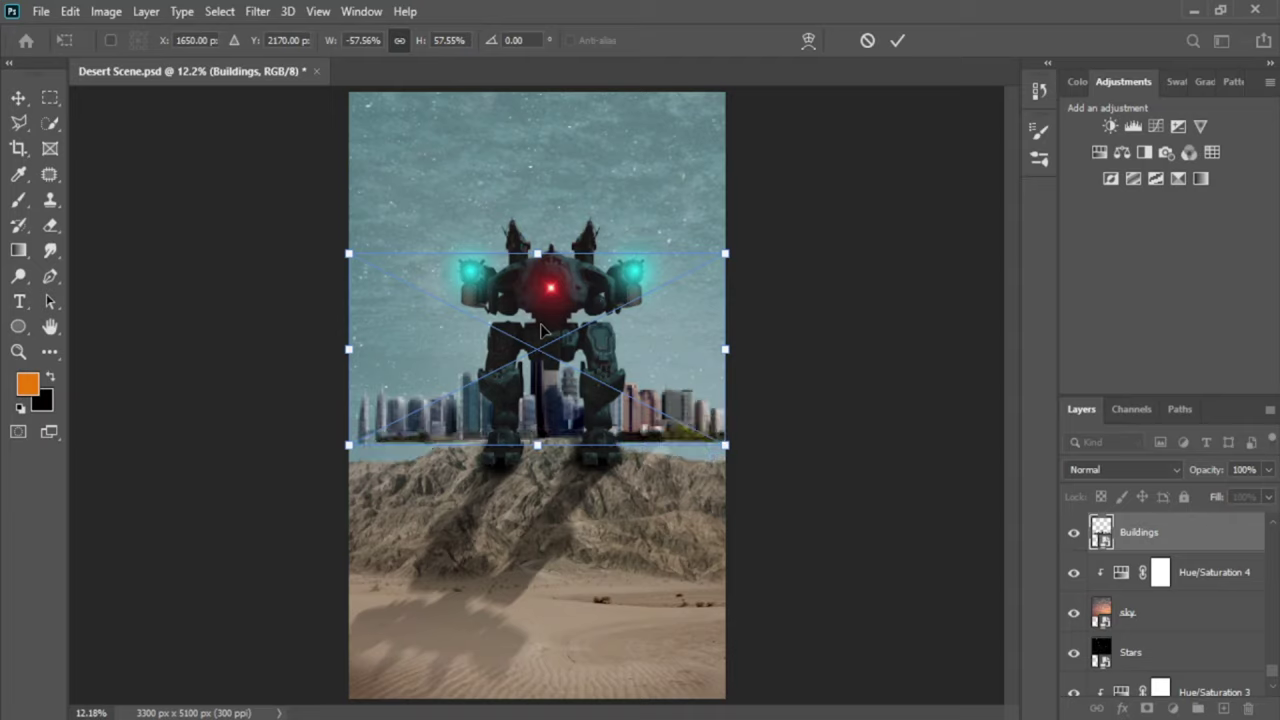
# - Nudge the Buildings skyline lower and haze it with a clipped Levels at output black 87
pyautogui.moveTo(537, 481); pyautogui.dragTo(537, 500)
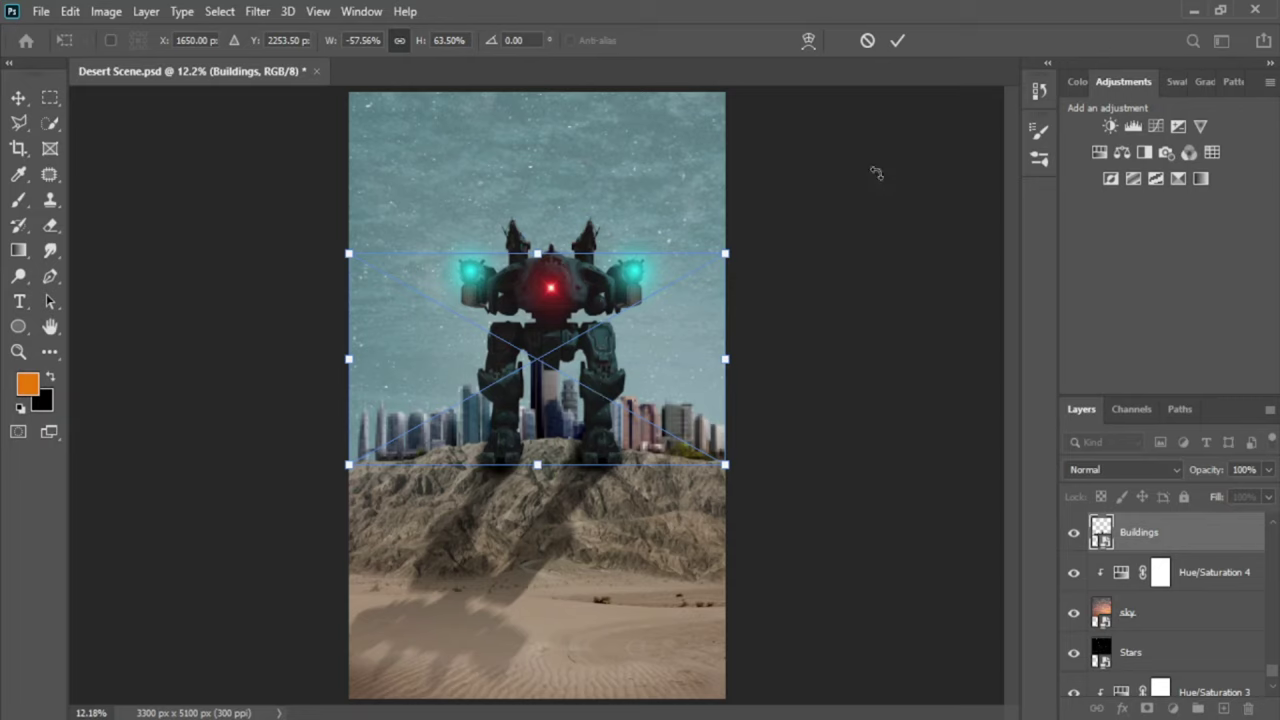
pyautogui.press('Return')
pyautogui.click(1133, 130)
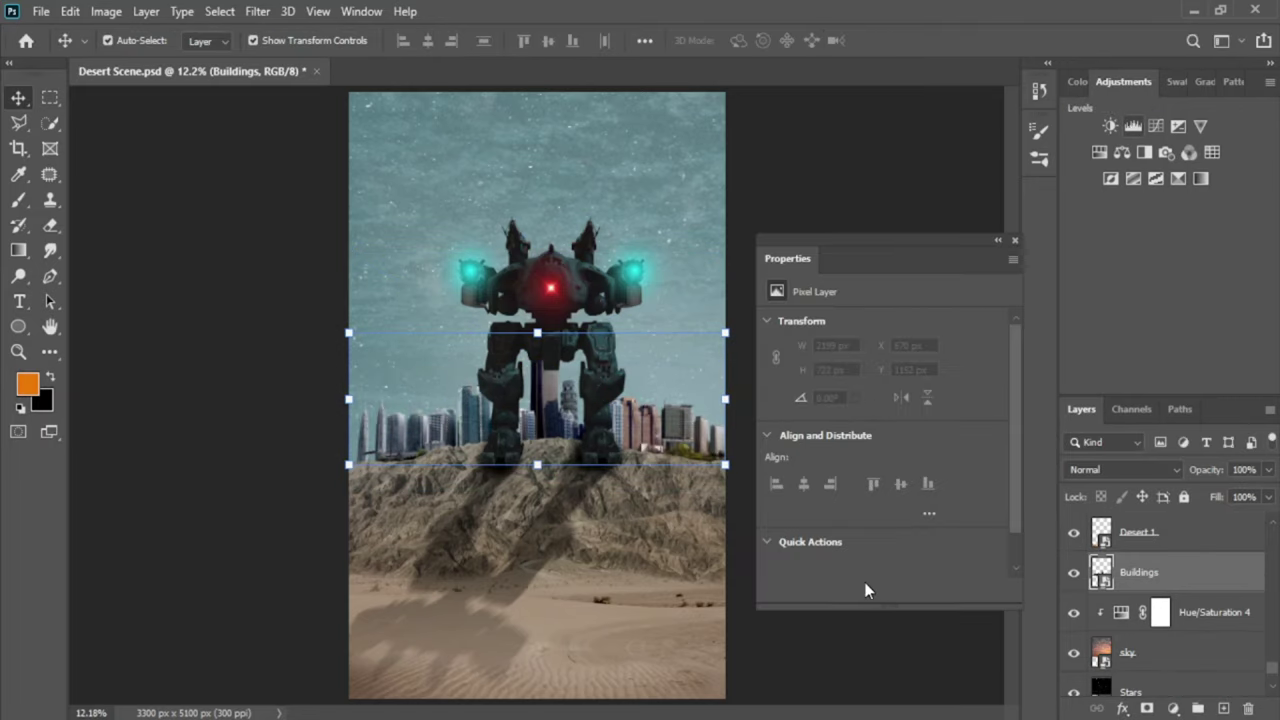
pyautogui.moveTo(796, 521); pyautogui.dragTo(863, 521)
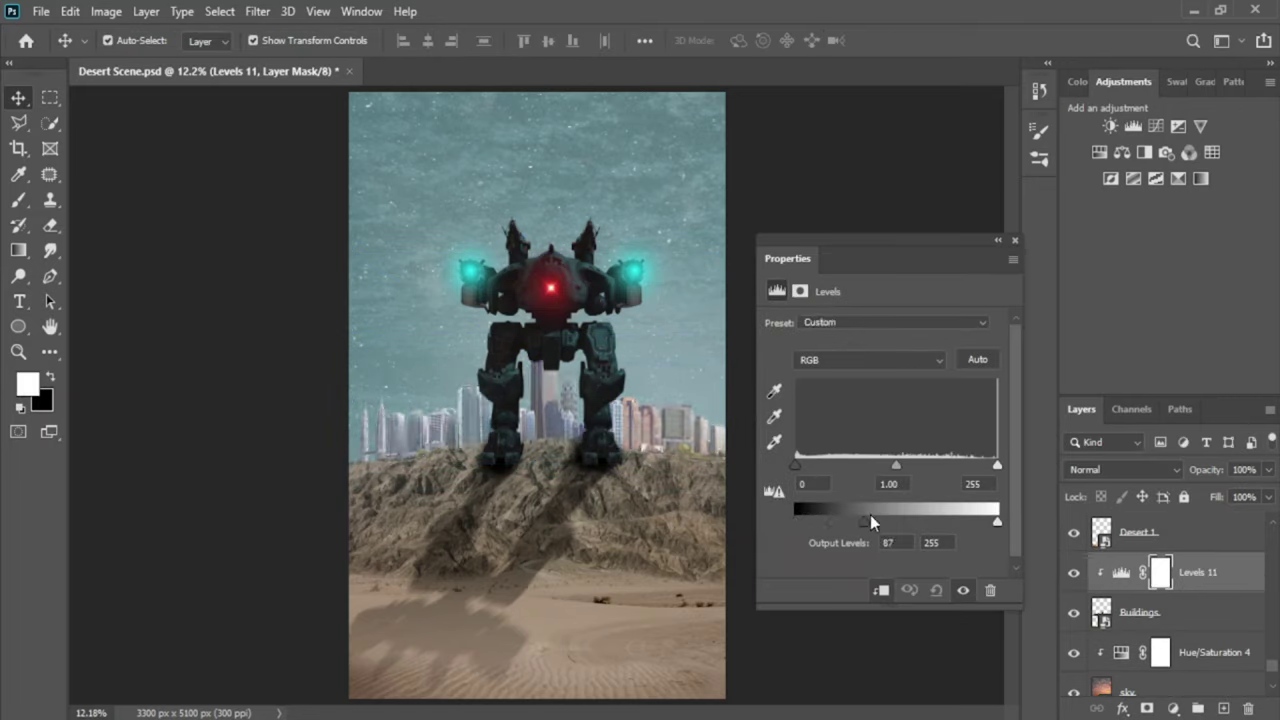
pyautogui.moveTo(896, 465); pyautogui.dragTo(985, 465)
pyautogui.scroll(5, 1110, 567)
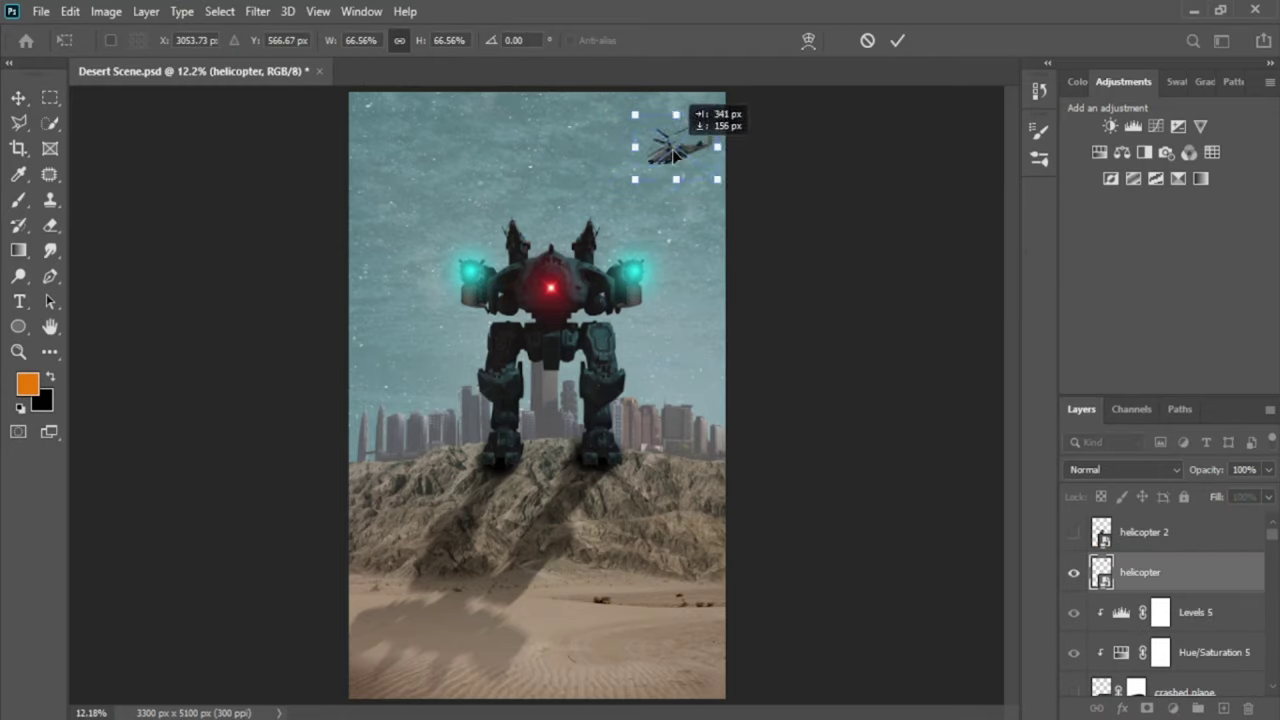
# - Give the first helicopter clipped Levels 12, then shrink helicopter 2 leftward with Levels 13
pyautogui.scroll(3, 748, 200)
pyautogui.scroll(2, 666, 217)
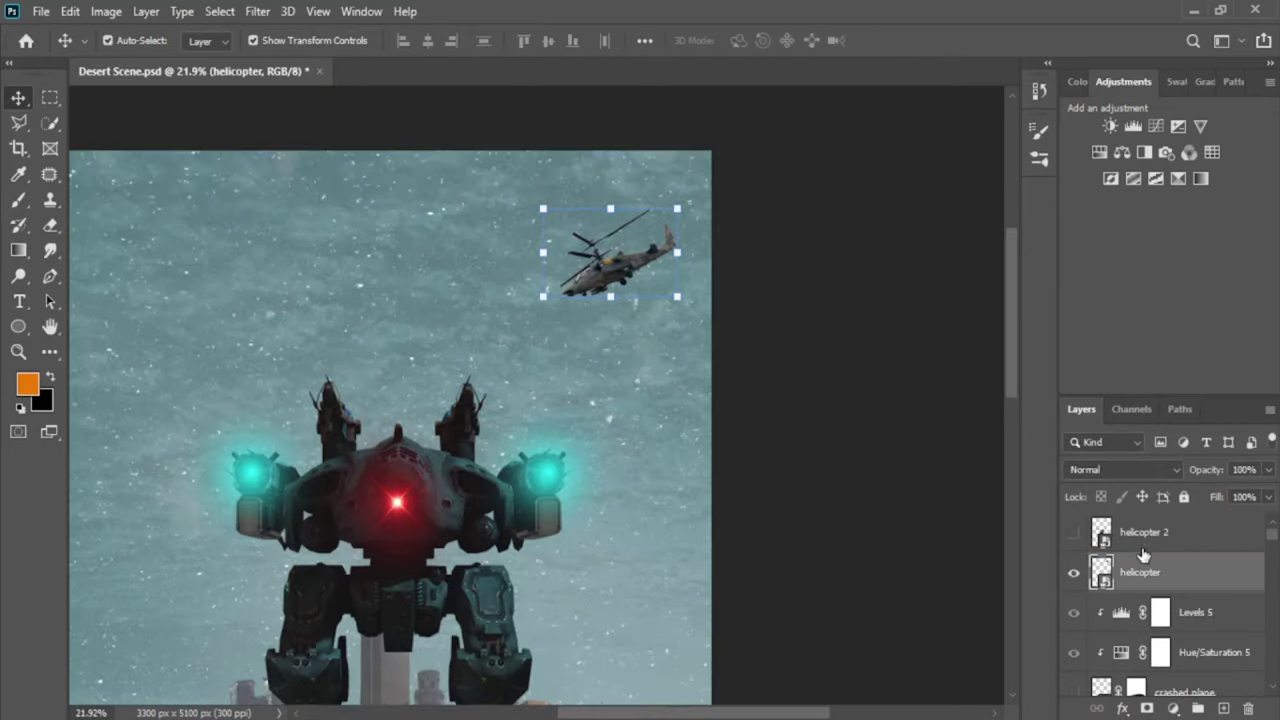
pyautogui.click(1133, 126)
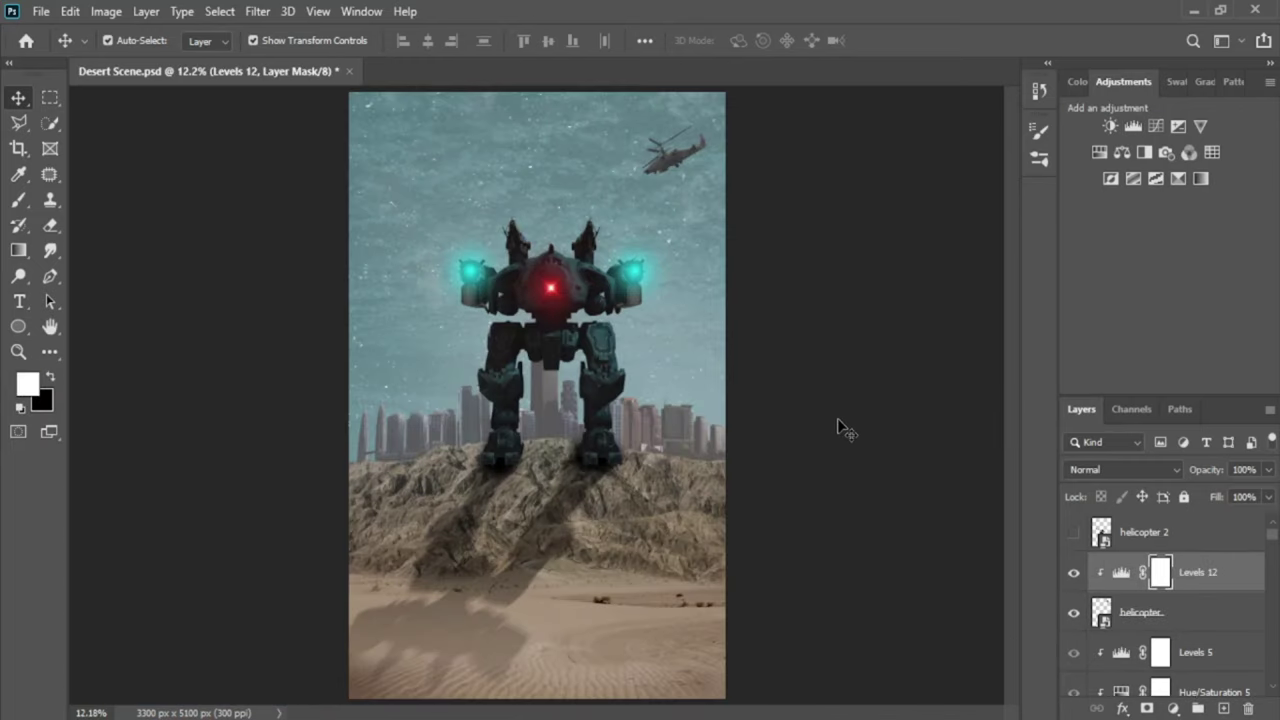
pyautogui.moveTo(757, 508); pyautogui.dragTo(510, 232)
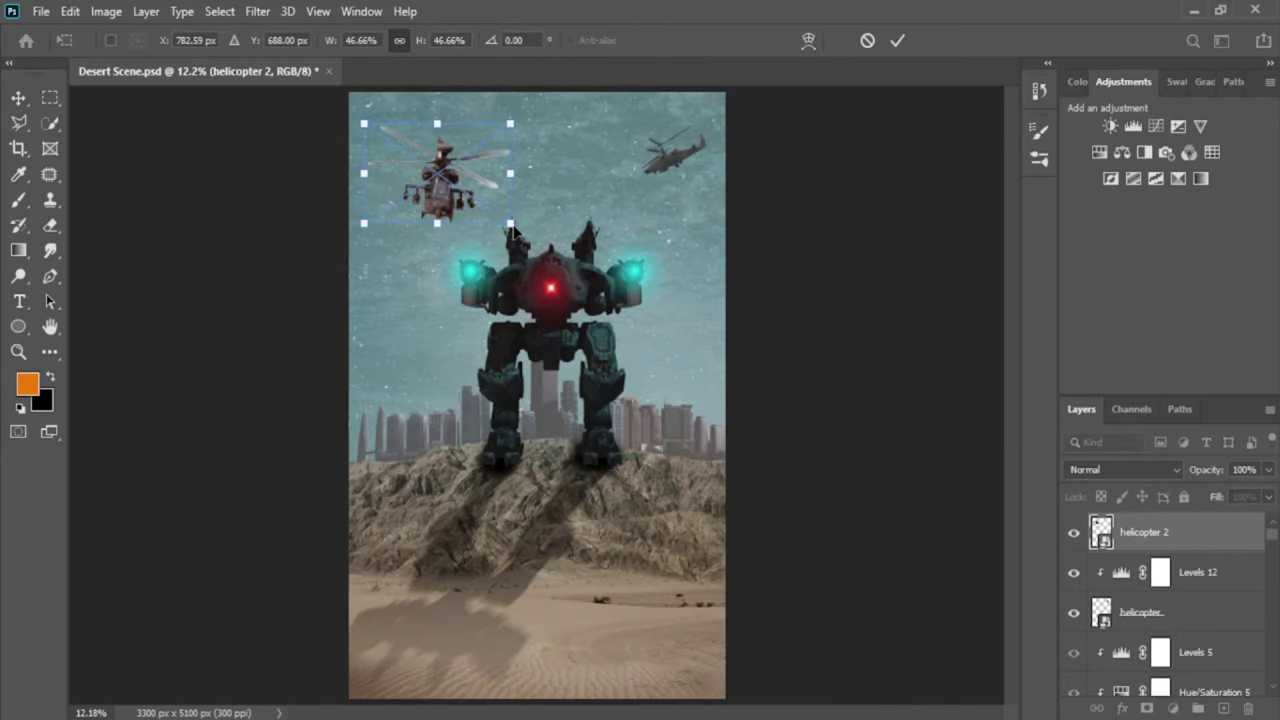
pyautogui.click(1133, 126)
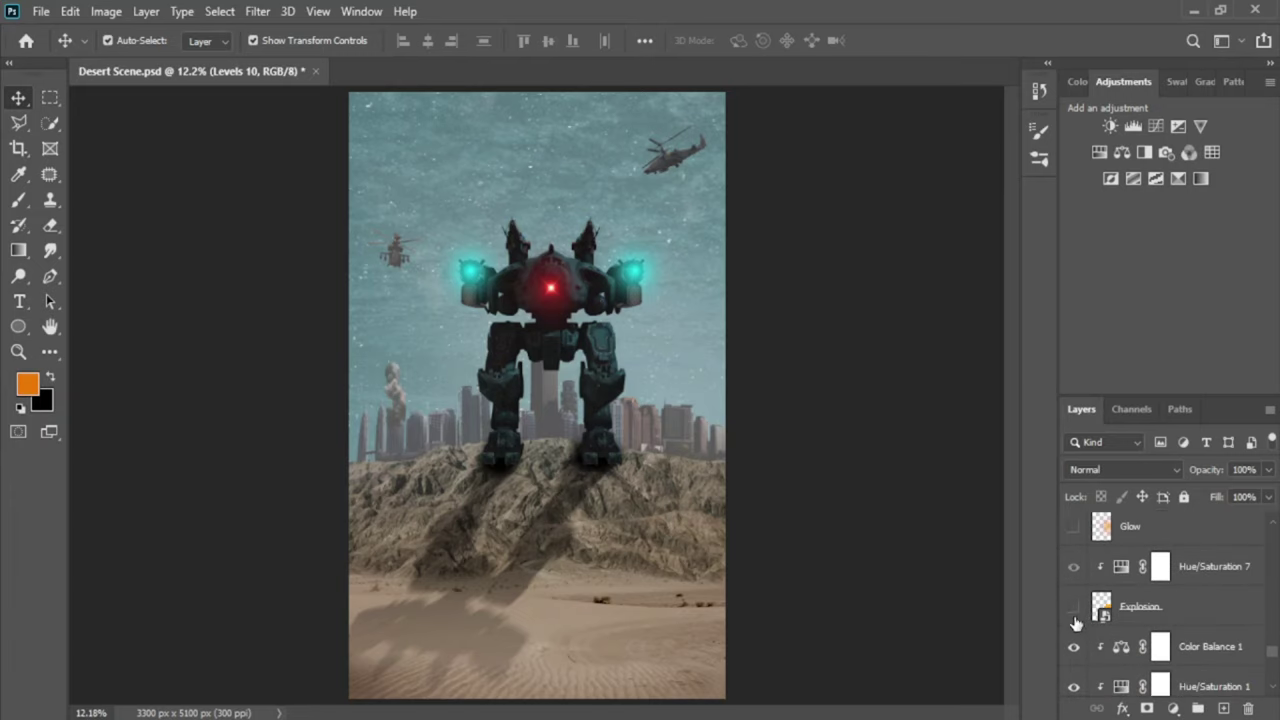
# - Shrink the Explosion to a small fireball over the right side of the skyline
pyautogui.moveTo(727, 617); pyautogui.dragTo(688, 505)
pyautogui.moveTo(692, 380); pyautogui.dragTo(740, 380)
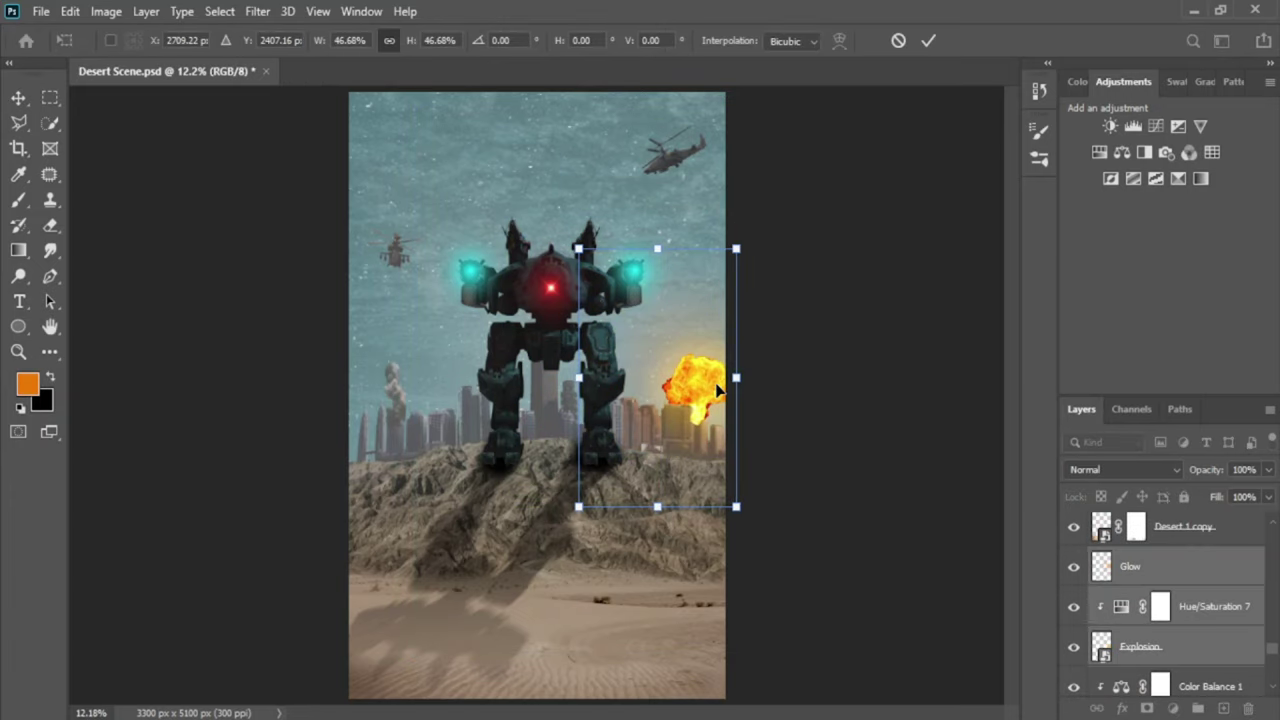
pyautogui.click(928, 40)
# - Brighten the explosion with Hue/Saturation +17 and Levels 14, then paint its mask
pyautogui.doubleClick(1121, 607)
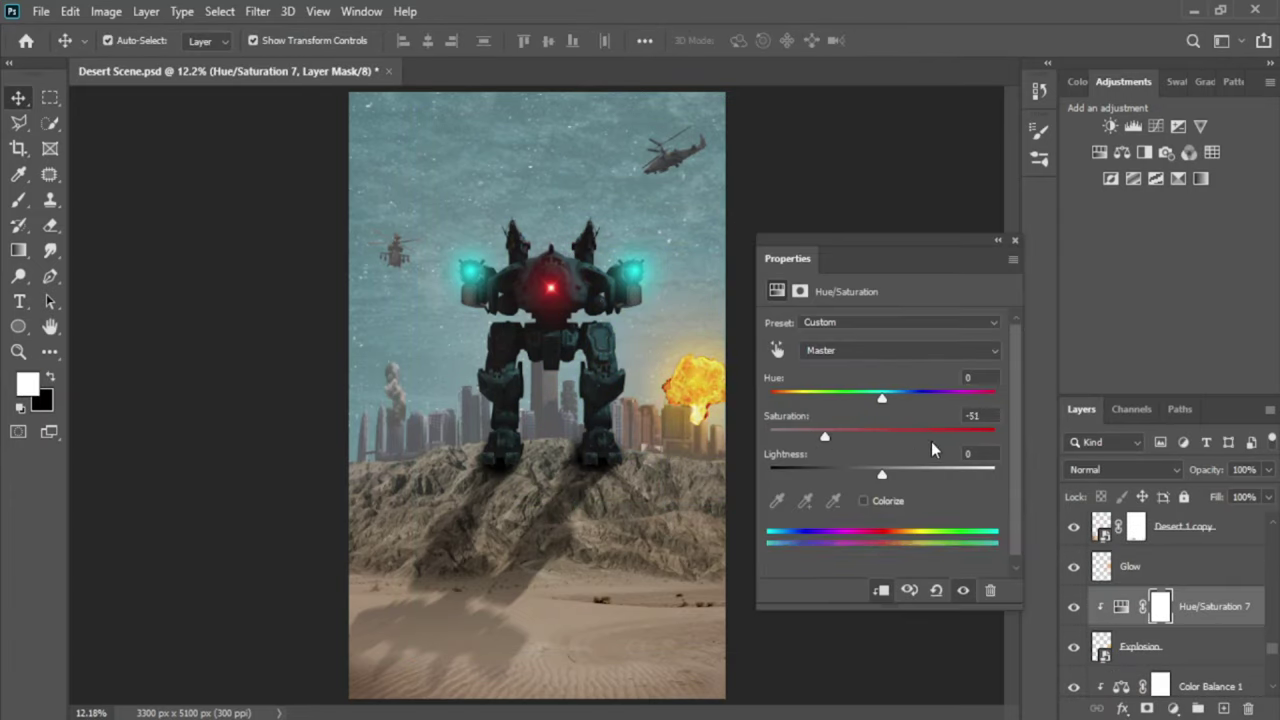
pyautogui.moveTo(905, 527); pyautogui.dragTo(995, 522)
pyautogui.click(1014, 240)
pyautogui.press('b')
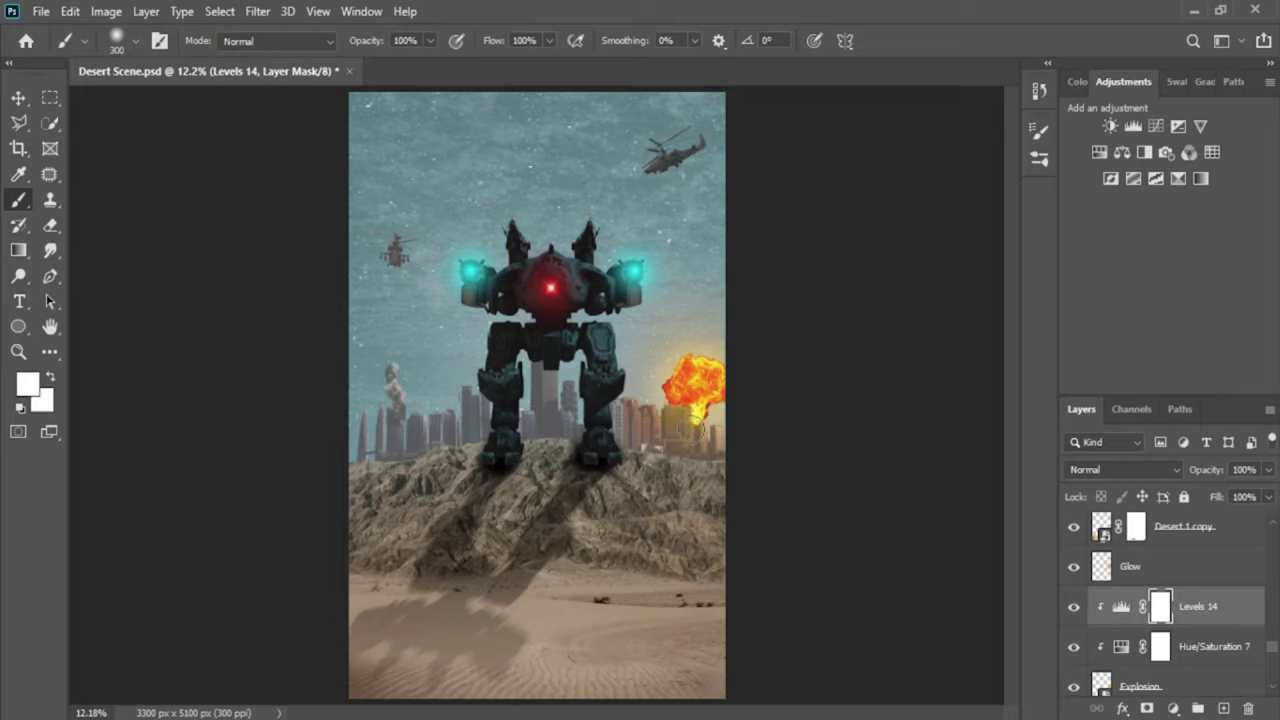
pyautogui.click(1160, 686)
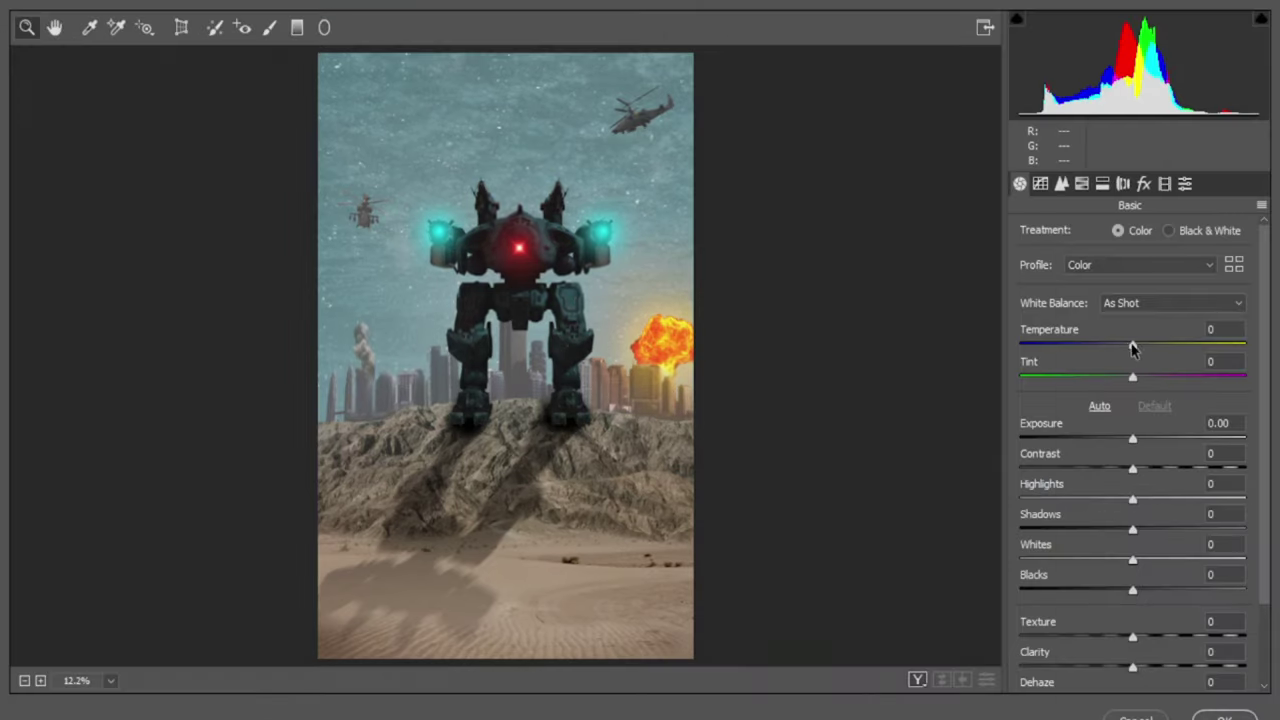
# - In Camera Raw Basic, cool the temperature, tint toward green, darken exposure and adjust tones
pyautogui.moveTo(1133, 347)
pyautogui.mouseDown()
pyautogui.moveTo(1100, 345)
pyautogui.moveTo(1154, 377)
pyautogui.moveTo(1117, 377)
pyautogui.mouseUp()
pyautogui.moveTo(1103, 345); pyautogui.dragTo(1108, 345)
pyautogui.moveTo(1132, 440); pyautogui.dragTo(1123, 443)
pyautogui.moveTo(1132, 468)
pyautogui.mouseDown()
pyautogui.moveTo(1182, 468)
pyautogui.moveTo(1076, 498)
pyautogui.mouseUp()
pyautogui.moveTo(1132, 529); pyautogui.dragTo(1171, 529)
pyautogui.scroll(-1, 1152, 483)
pyautogui.scroll(-1, 1152, 483)
pyautogui.moveTo(1132, 466); pyautogui.dragTo(1137, 466)
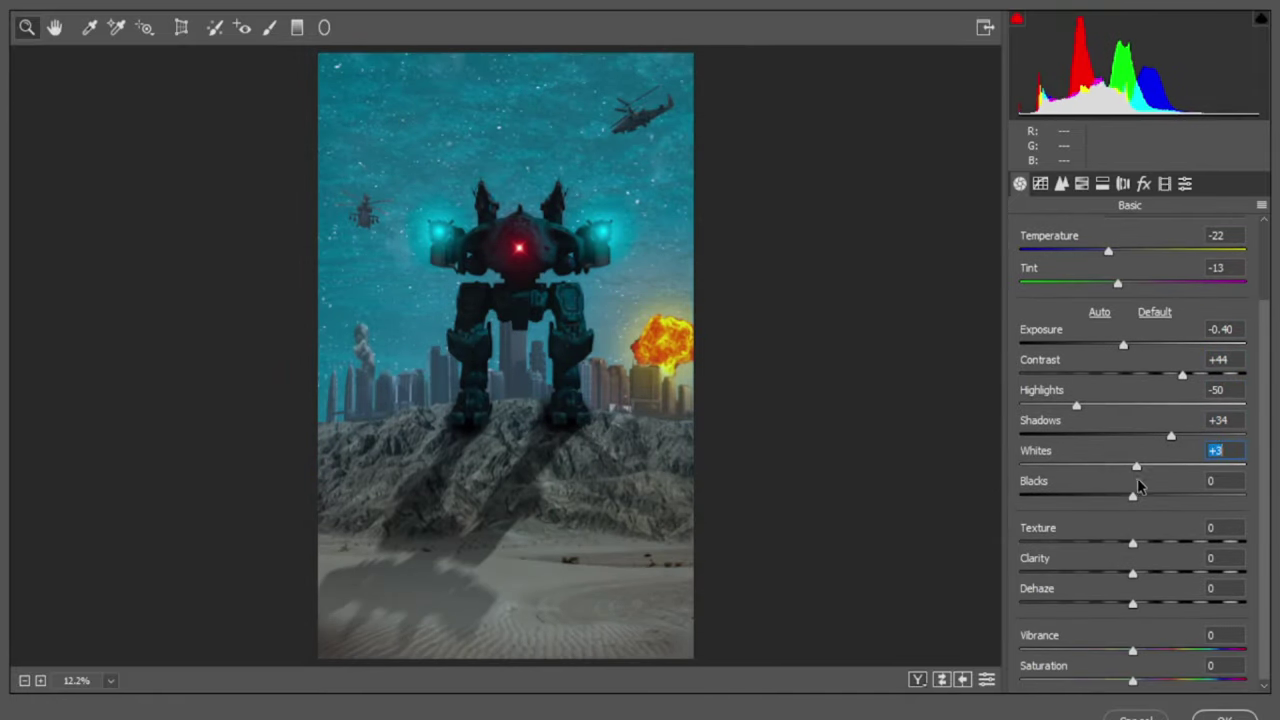
# - Raise texture, clarity and vibrance, and lower dehaze for a softer hazy look
pyautogui.moveTo(1168, 543); pyautogui.dragTo(1174, 543)
pyautogui.moveTo(1132, 573); pyautogui.dragTo(1166, 573)
pyautogui.moveTo(1132, 604); pyautogui.dragTo(1105, 604)
pyautogui.moveTo(1132, 650); pyautogui.dragTo(1147, 650)
# - Shape the tone curve: lift the highlights and pull down the lights and darks
pyautogui.click(1040, 183)
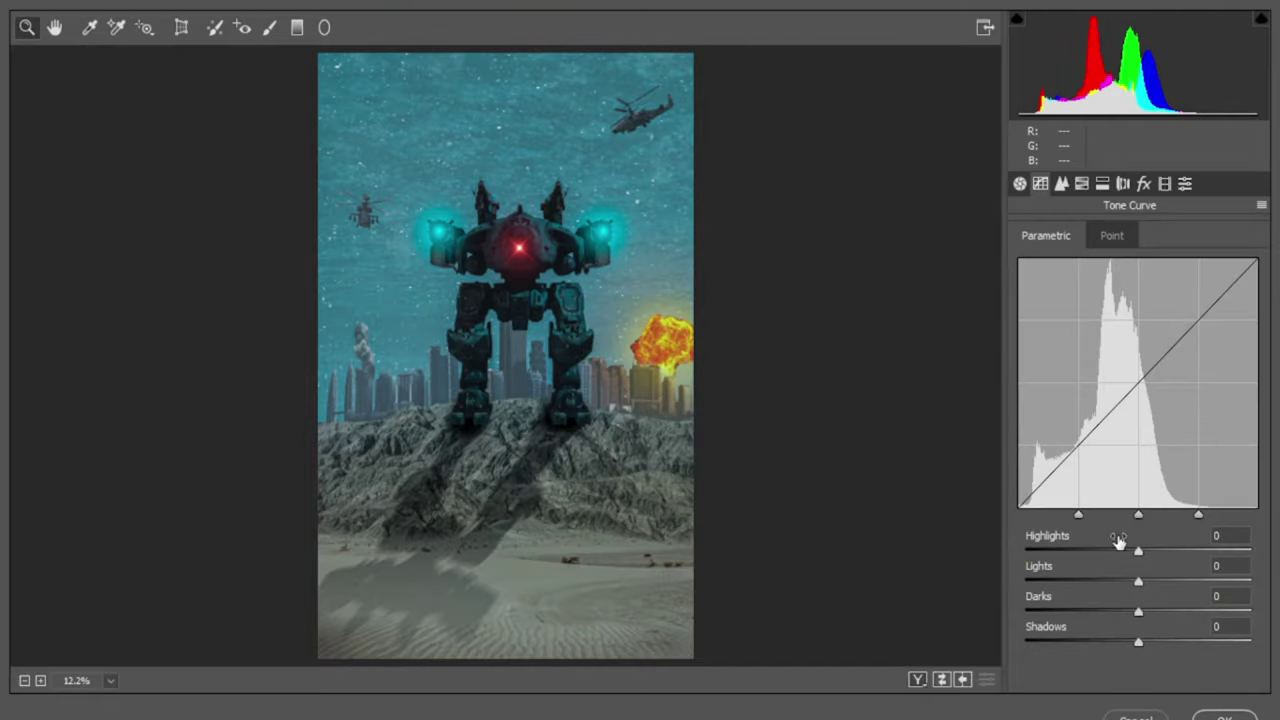
pyautogui.moveTo(1138, 551); pyautogui.dragTo(1161, 551)
pyautogui.moveTo(1138, 581)
pyautogui.mouseDown()
pyautogui.moveTo(1110, 581)
pyautogui.moveTo(1125, 611)
pyautogui.mouseUp()
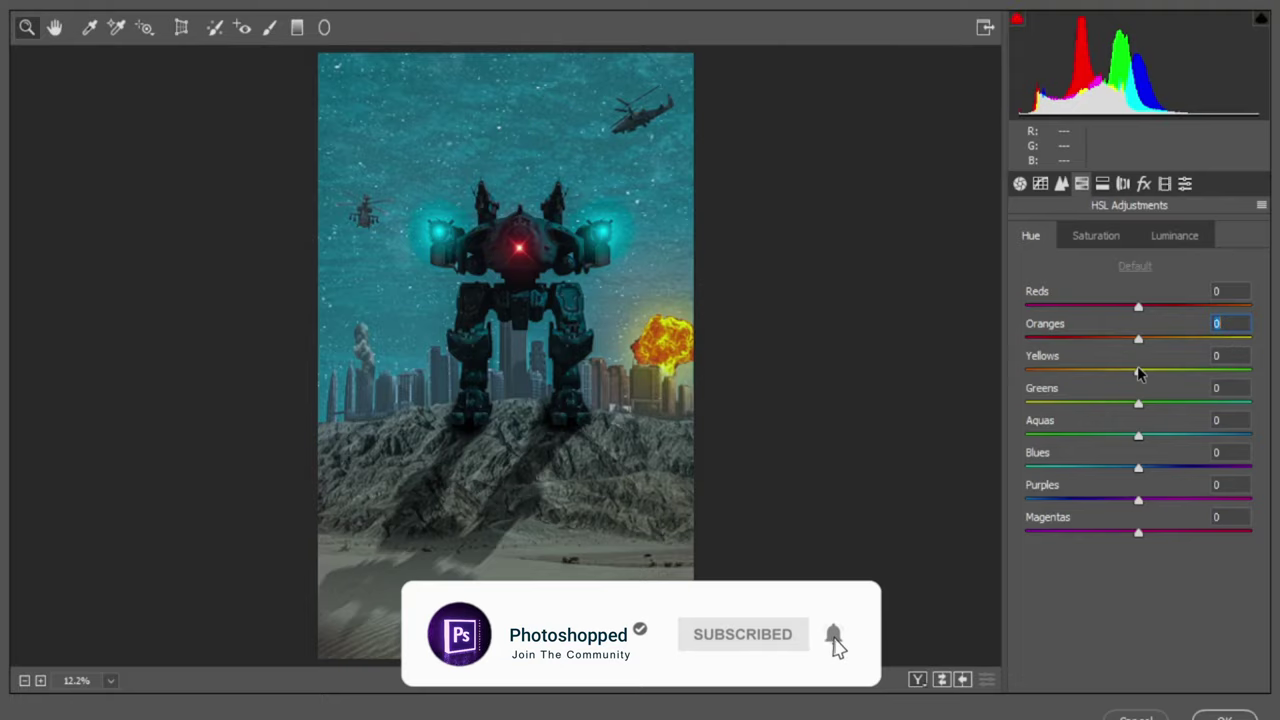
# - In HSL, set Yellows and Greens hue -100, Aquas +100, and Oranges saturation +100
pyautogui.moveTo(1138, 373); pyautogui.dragTo(1025, 373)
pyautogui.moveTo(1138, 403); pyautogui.dragTo(1025, 403)
pyautogui.moveTo(1138, 436)
pyautogui.mouseDown()
pyautogui.moveTo(1250, 436)
pyautogui.moveTo(1118, 468)
pyautogui.mouseUp()
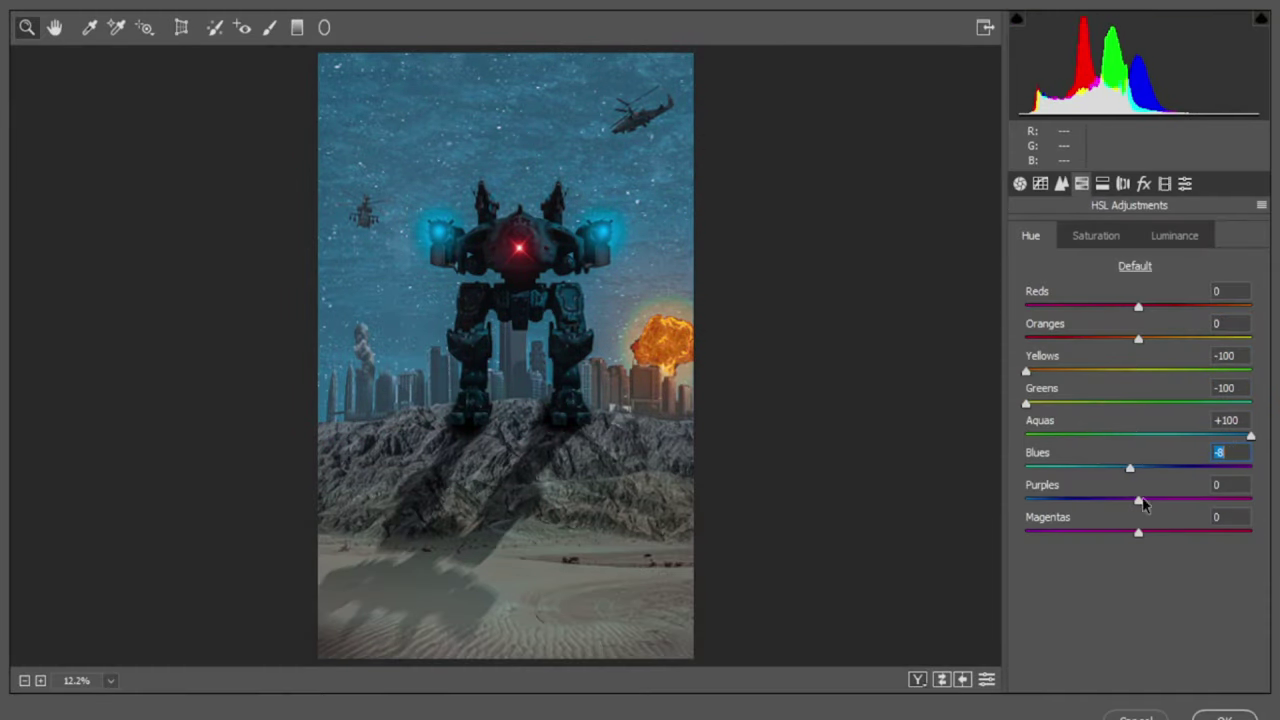
pyautogui.click(1096, 235)
pyautogui.moveTo(1138, 338); pyautogui.dragTo(1278, 326)
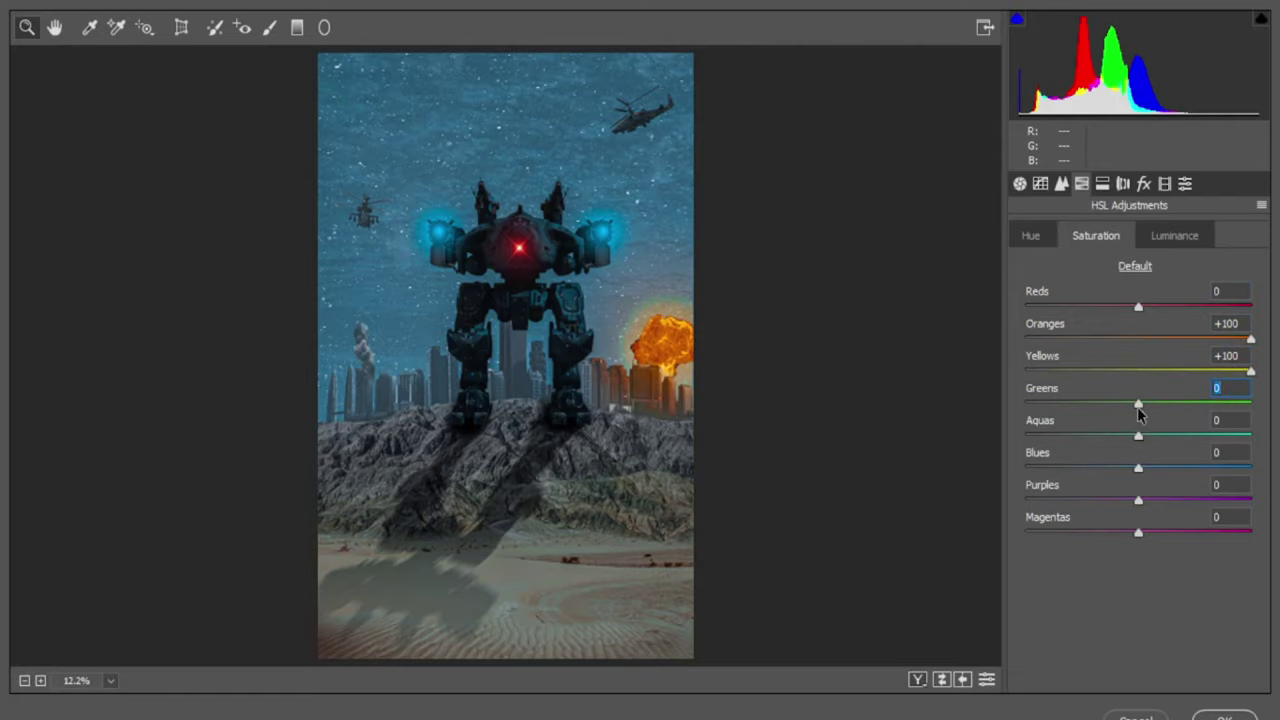
pyautogui.click(1138, 468)
pyautogui.click(1174, 235)
pyautogui.click(1138, 436)
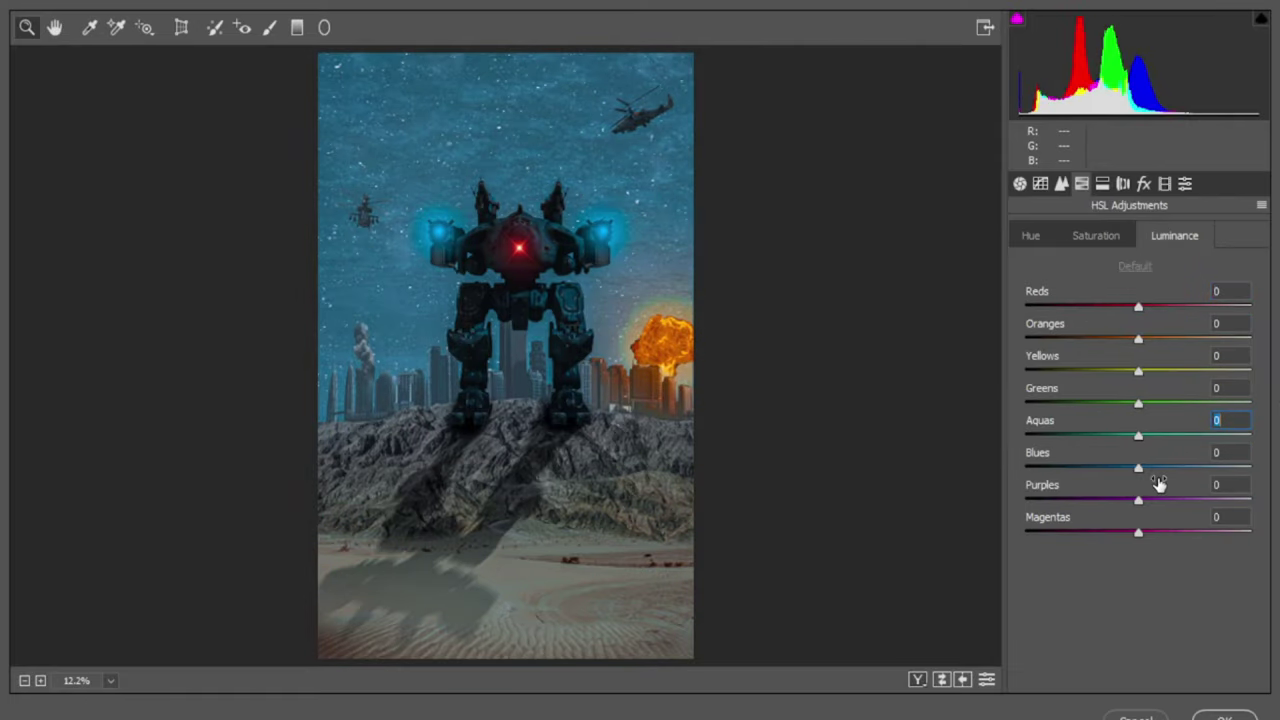
# - Split-tone with highlight hue 275 and a blue shadow tint at saturation 50
pyautogui.click(1102, 183)
pyautogui.moveTo(1025, 262); pyautogui.dragTo(1197, 262)
pyautogui.moveTo(1025, 445); pyautogui.dragTo(1138, 445)
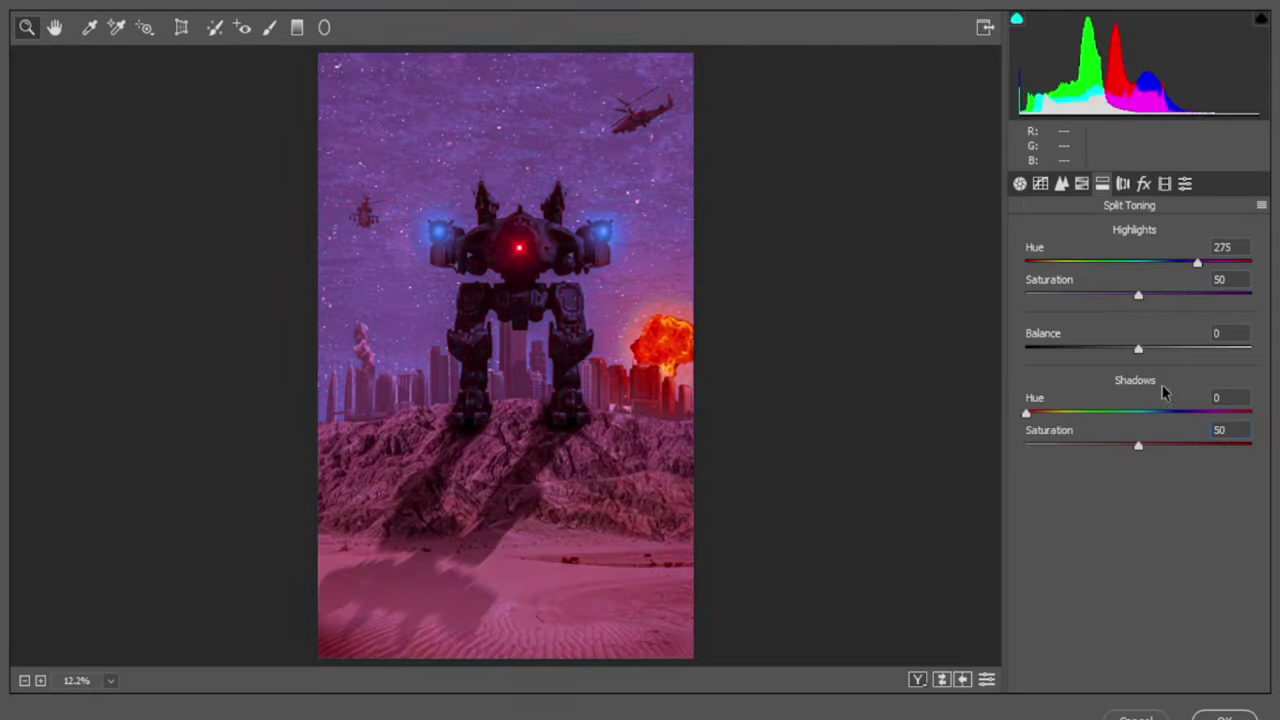
pyautogui.click(1170, 400)
# - Shift the red primary hue in Calibration, browse Color presets, and compare before/after
pyautogui.click(1122, 183)
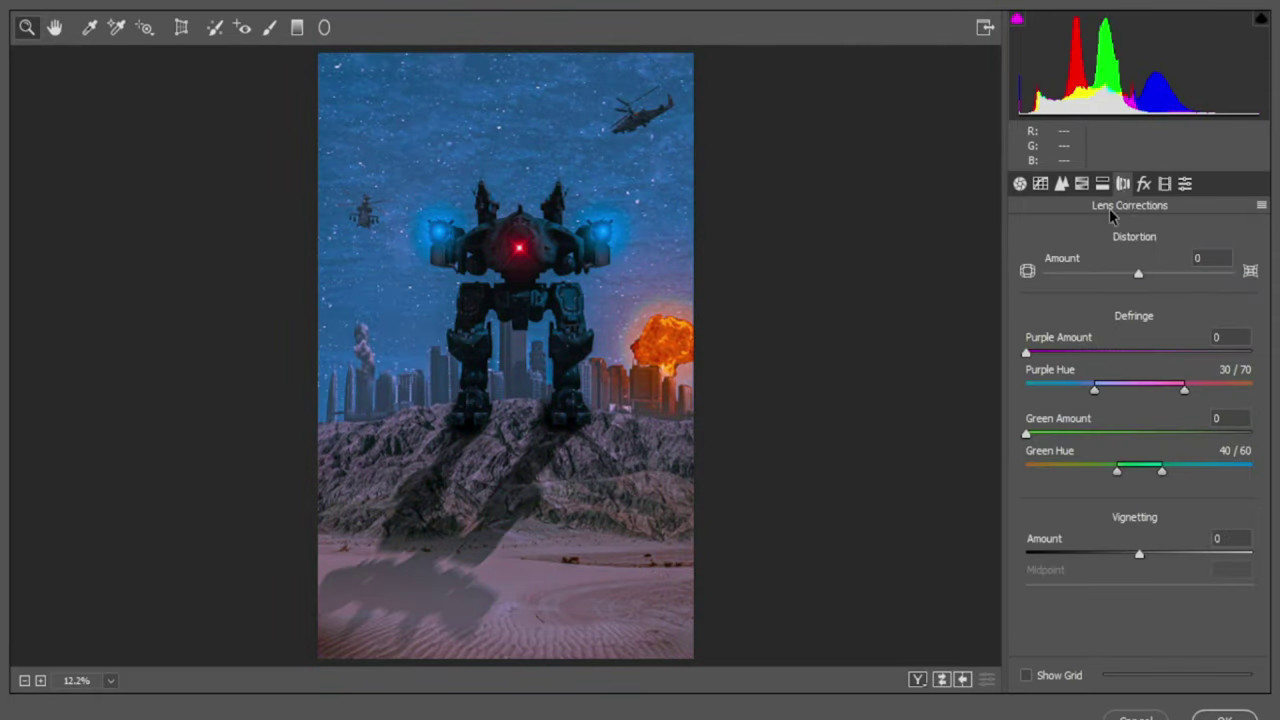
pyautogui.click(1164, 183)
pyautogui.moveTo(1138, 371); pyautogui.dragTo(1025, 371)
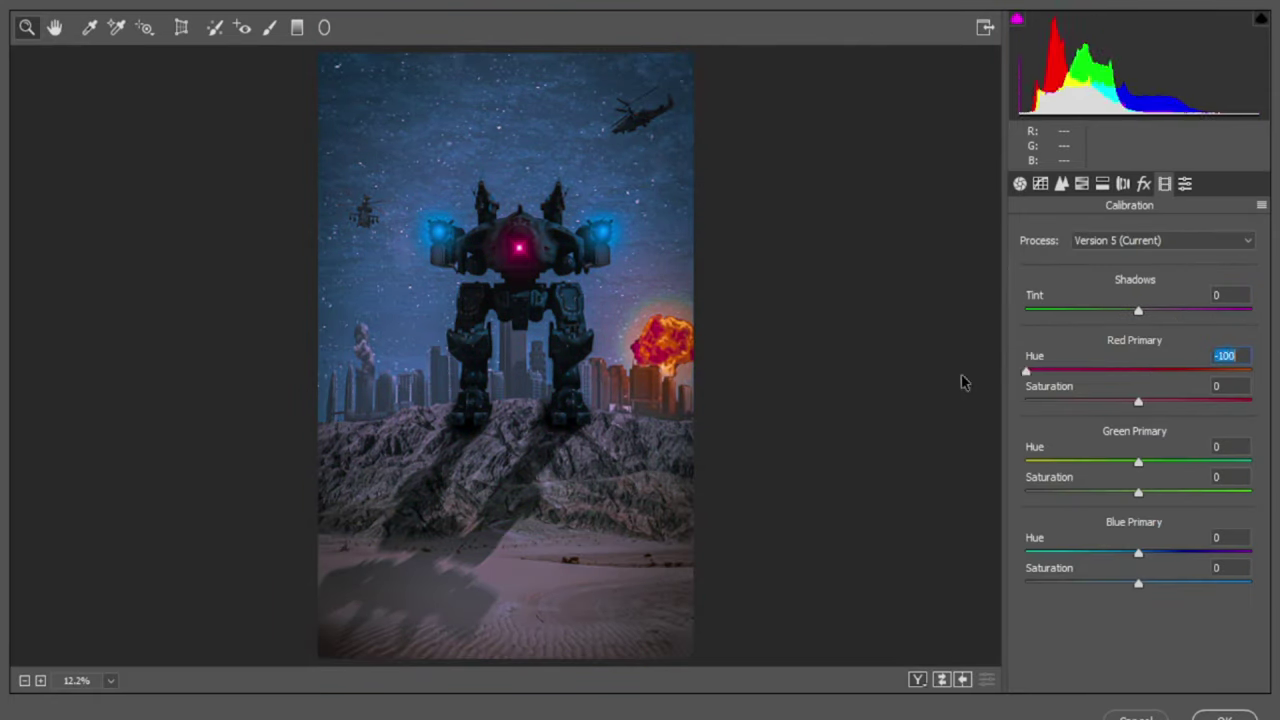
pyautogui.click(1185, 183)
pyautogui.click(1035, 287)
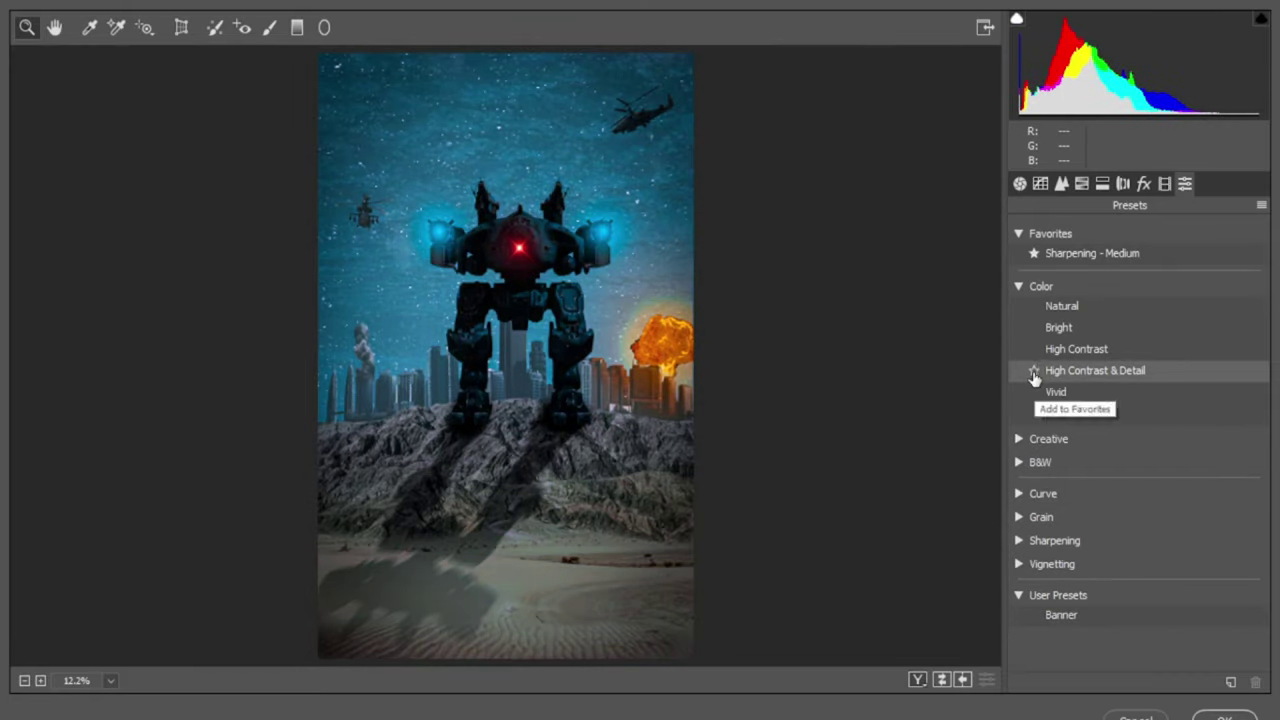
pyautogui.click(917, 680)
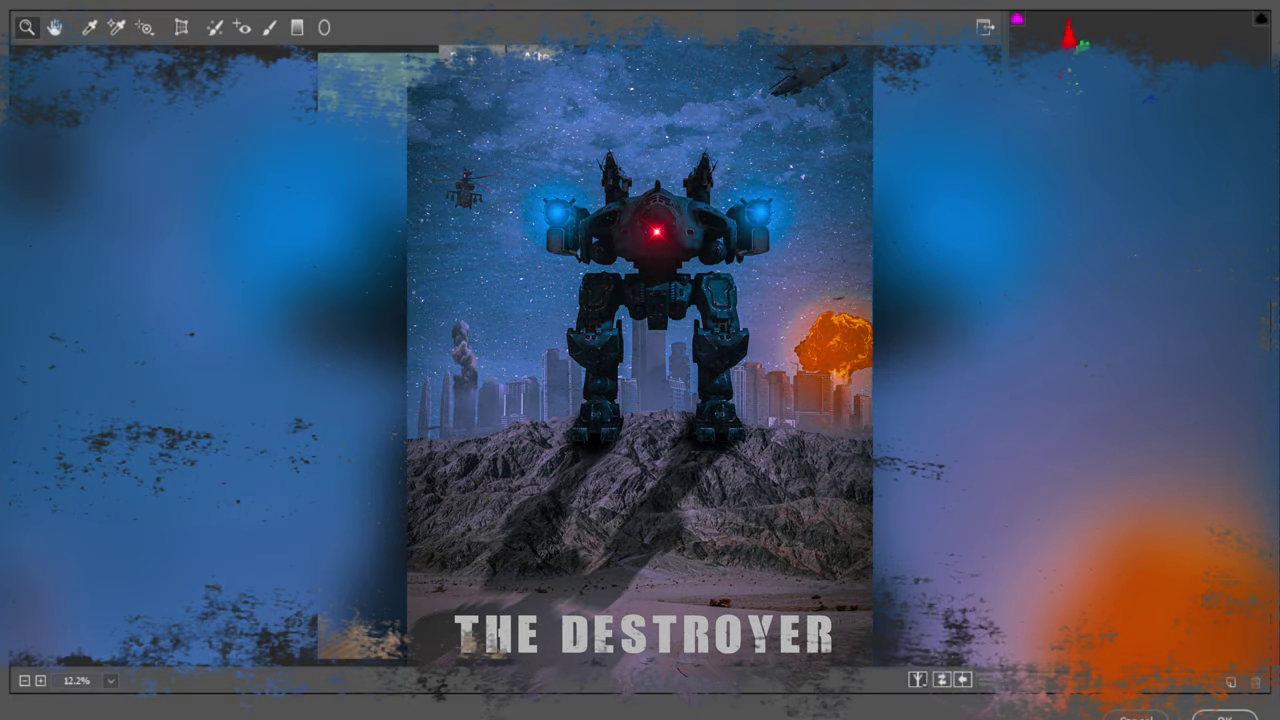